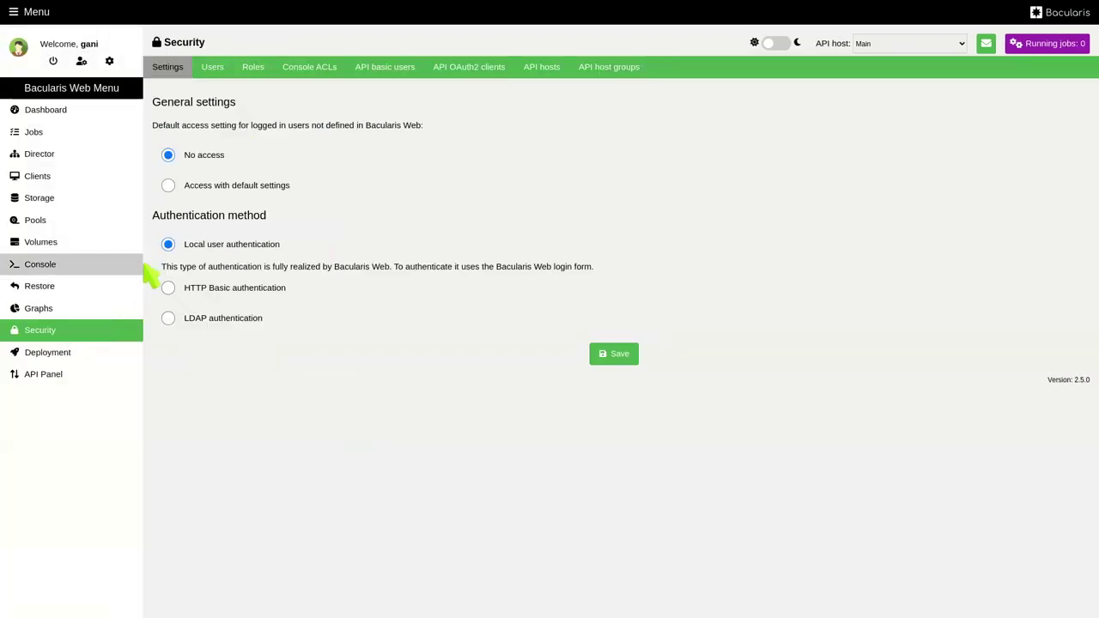
- Open the API host resource access settings of the normal-role user assigned to kauczuk and localhost, choosing host kauczuk
{"action": "left_click", "coordinate": [219, 73]}
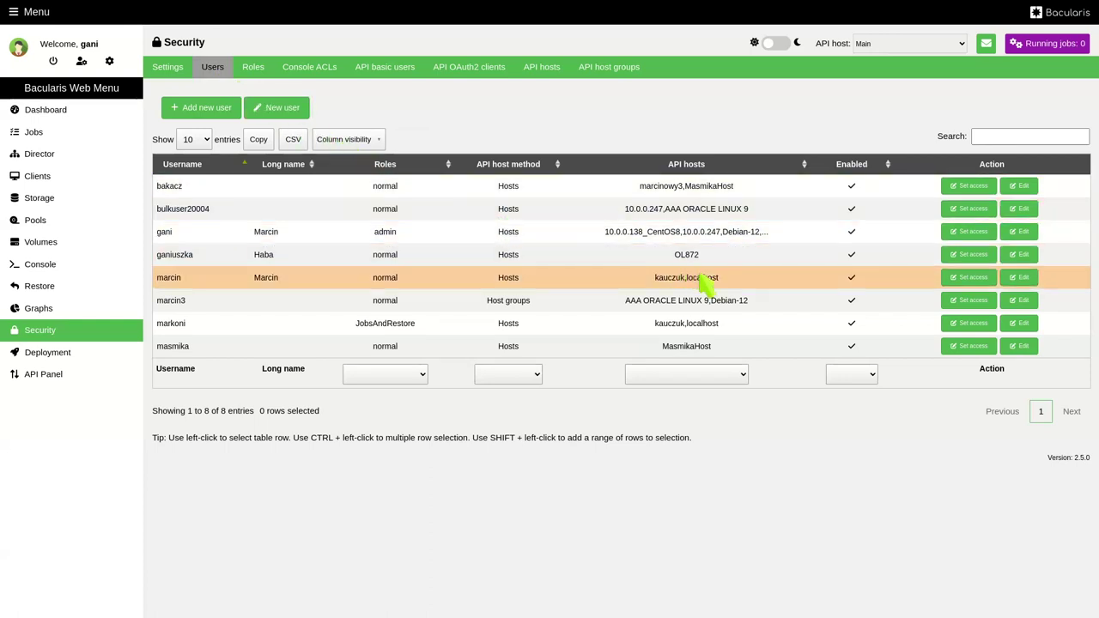
{"action": "left_click", "coordinate": [971, 281]}
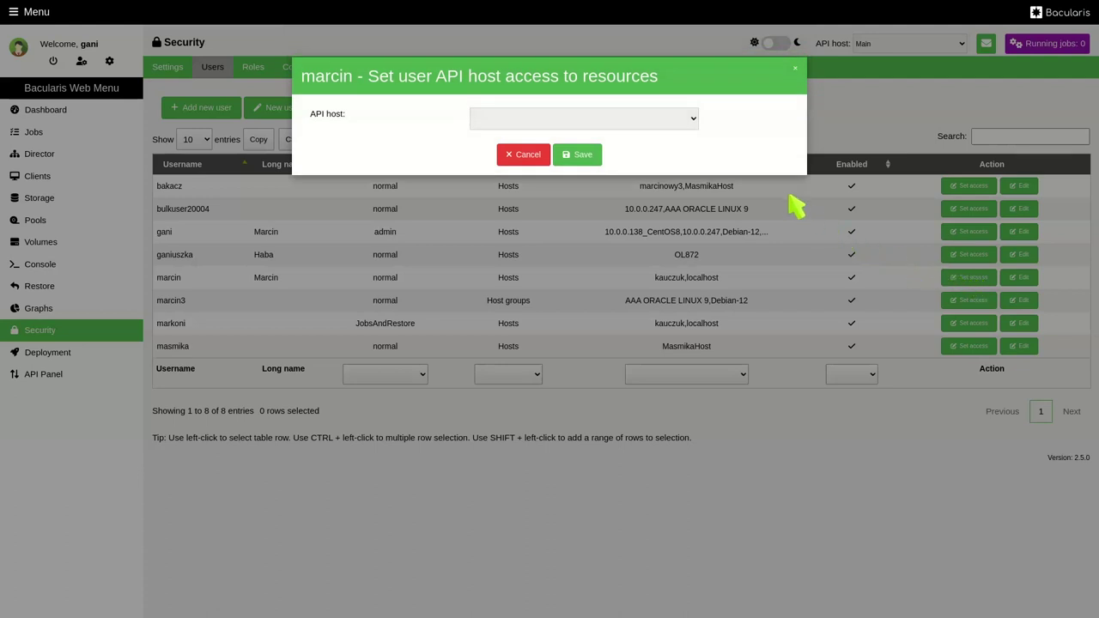
{"action": "left_click", "coordinate": [651, 125]}
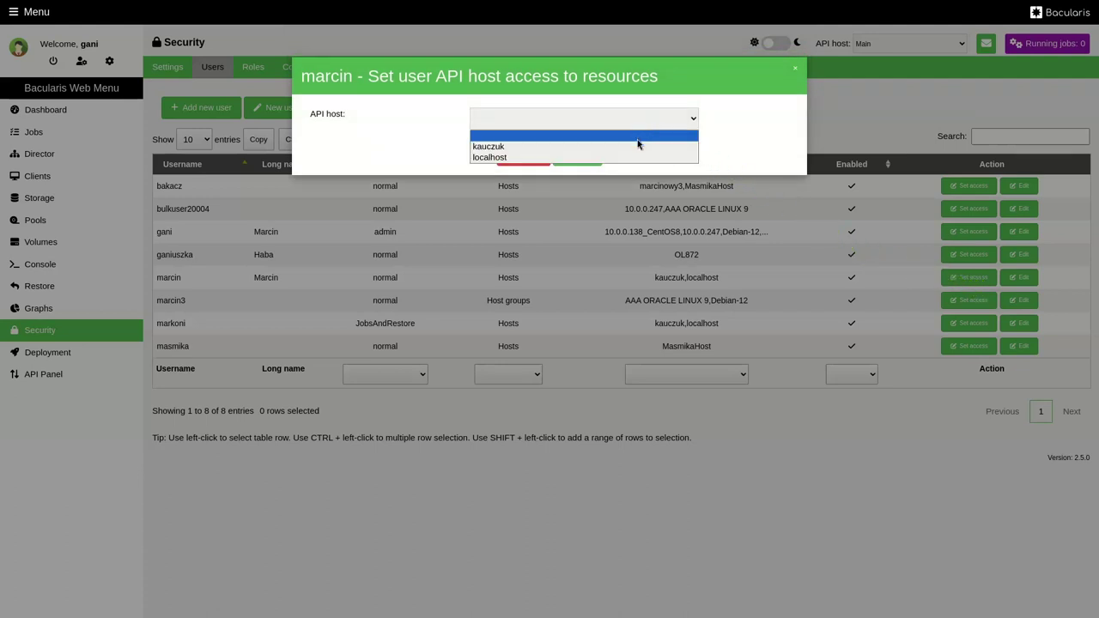
{"action": "left_click", "coordinate": [639, 146]}
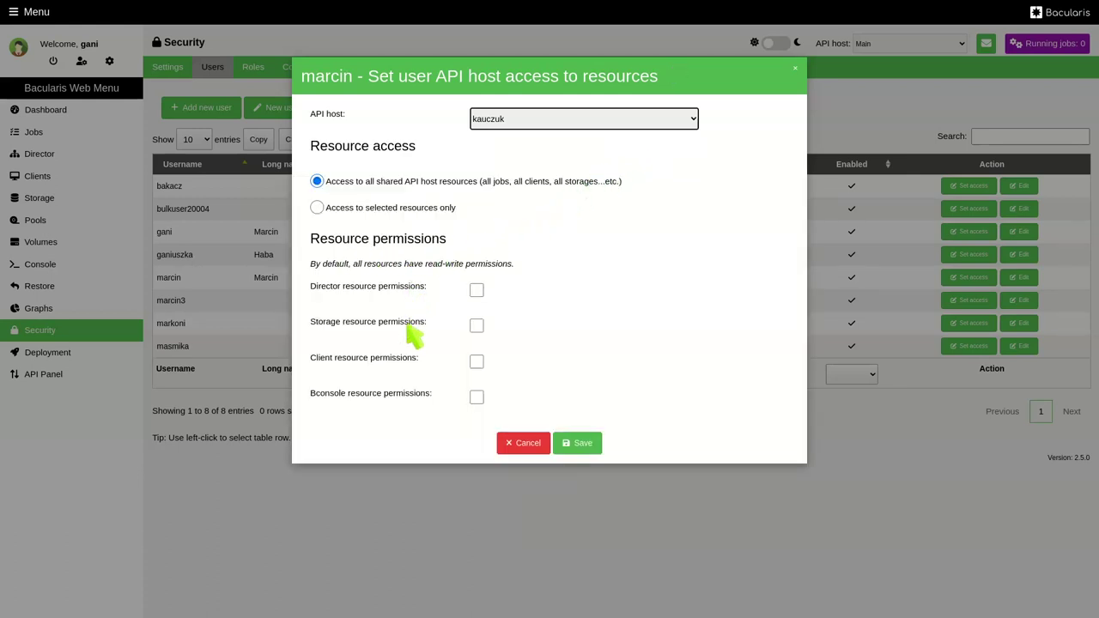
- Enable Director resource permissions, with Console and FileSet read-only and JobDefs, Messages and Schedule set to no access
{"action": "left_click", "coordinate": [477, 291]}
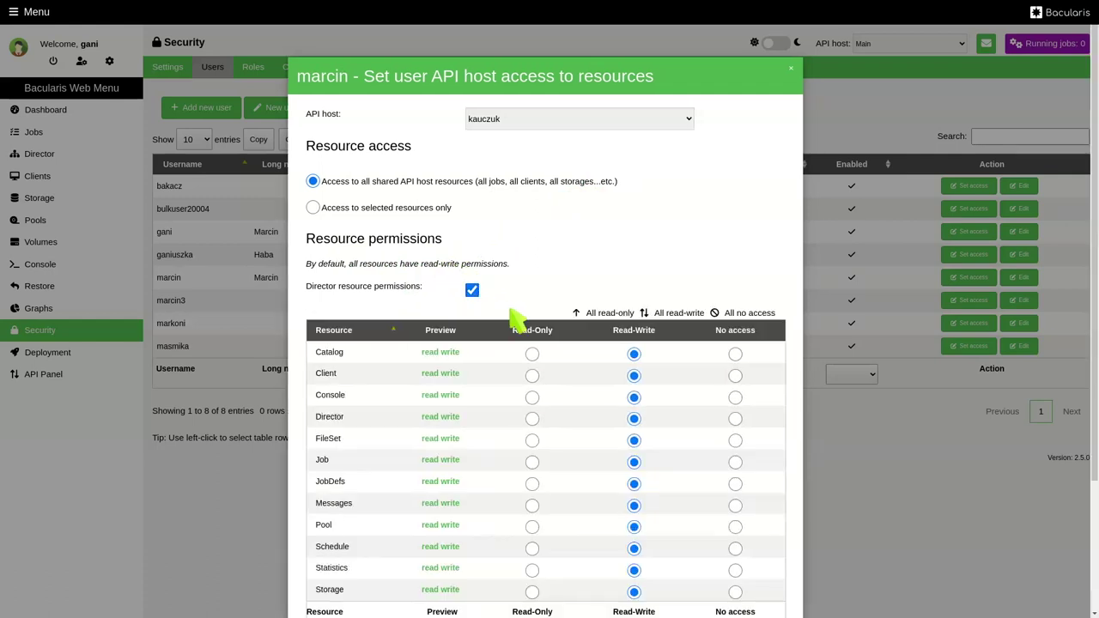
{"action": "scroll", "coordinate": [516, 320], "scroll_direction": "down", "scroll_amount": 1}
{"action": "left_click", "coordinate": [532, 329]}
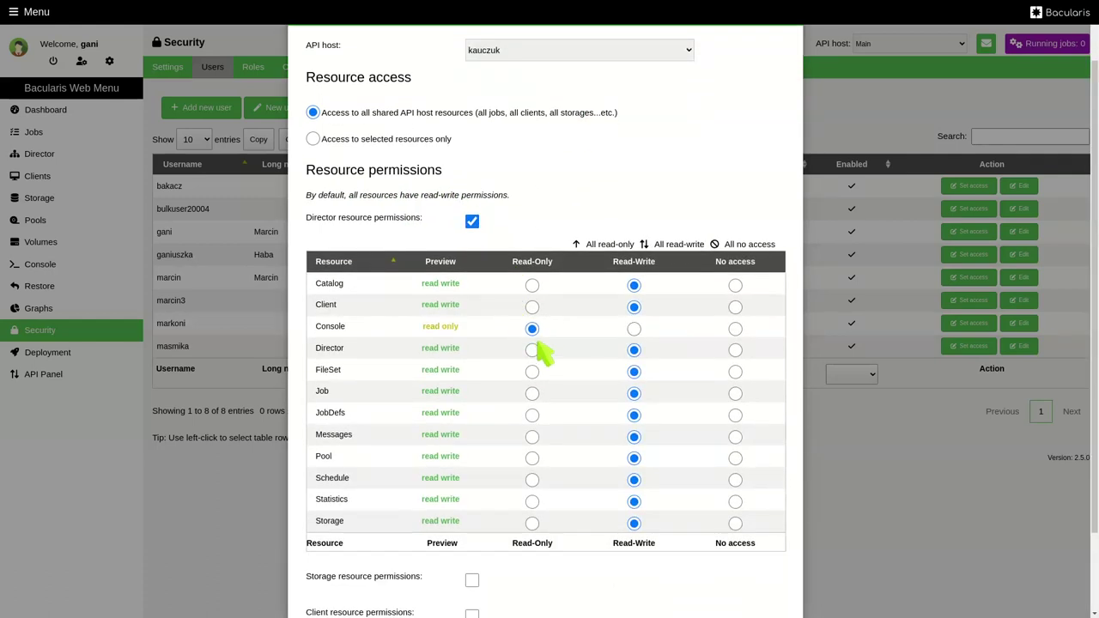
{"action": "left_click", "coordinate": [533, 371]}
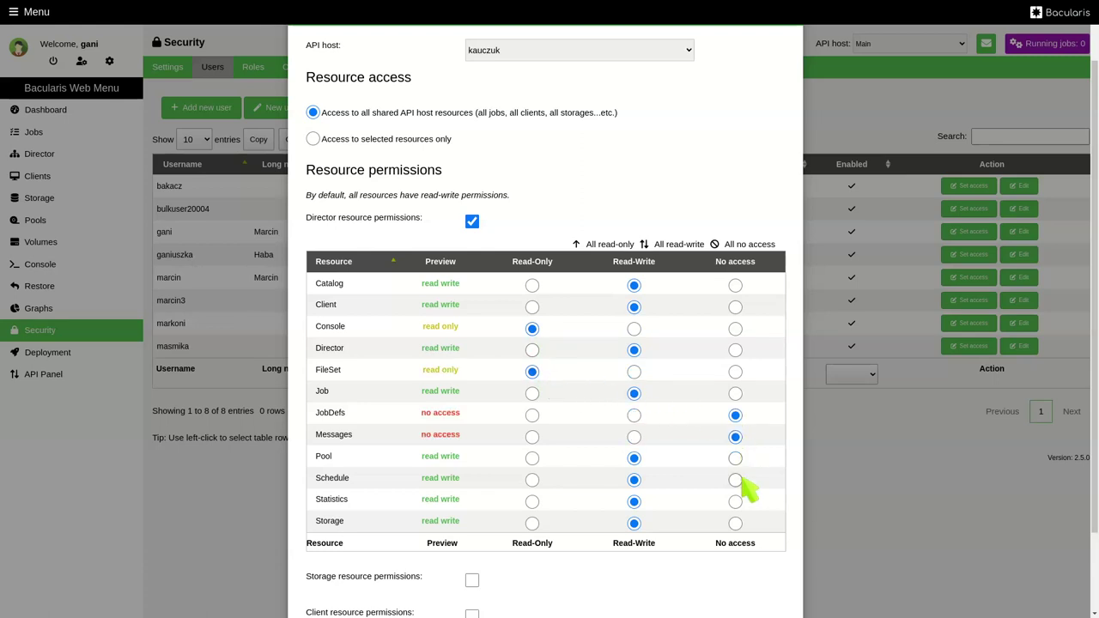
{"action": "scroll", "coordinate": [678, 505], "scroll_direction": "down", "scroll_amount": 2}
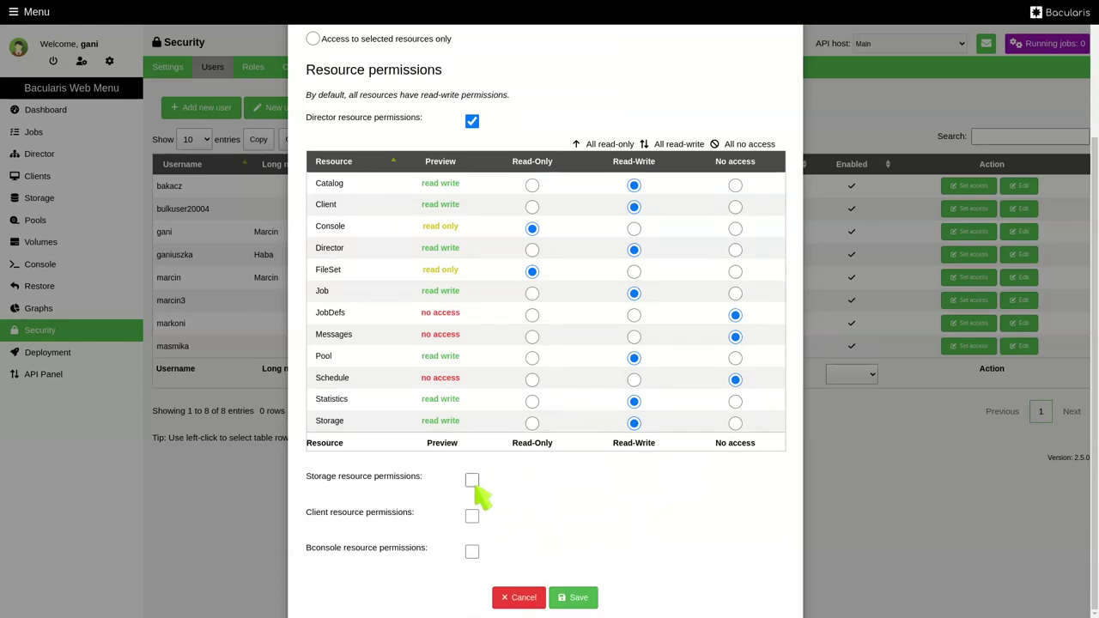
- Enable Storage resource permissions and set all Storage resources to no access
{"action": "left_click", "coordinate": [474, 483]}
{"action": "scroll", "coordinate": [485, 490], "scroll_direction": "down", "scroll_amount": 4}
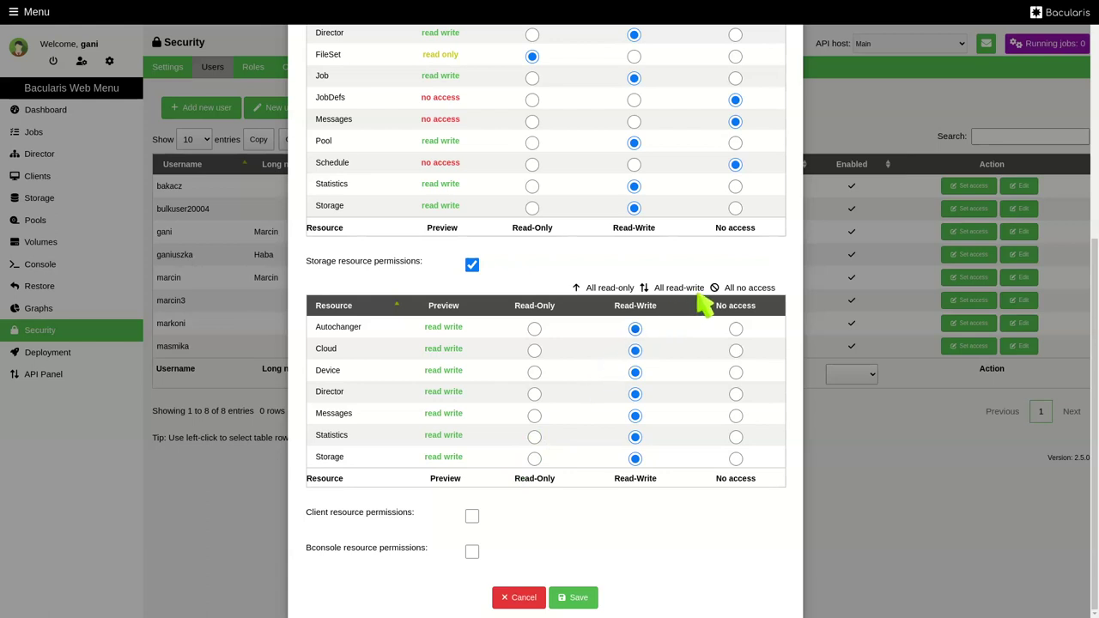
{"action": "left_click", "coordinate": [736, 351]}
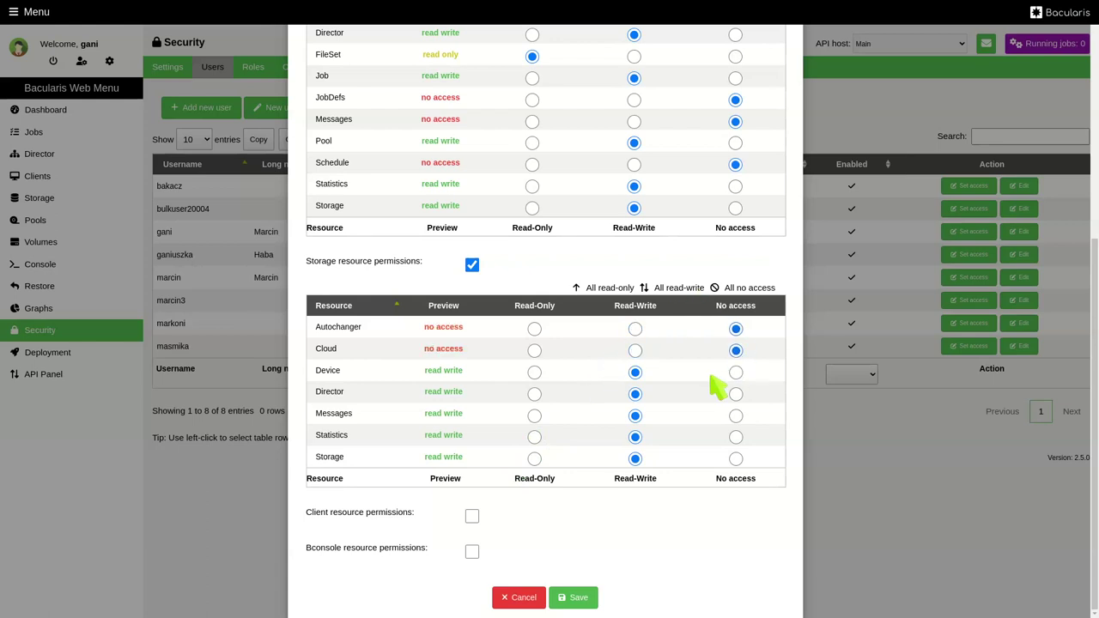
{"action": "left_click", "coordinate": [745, 292]}
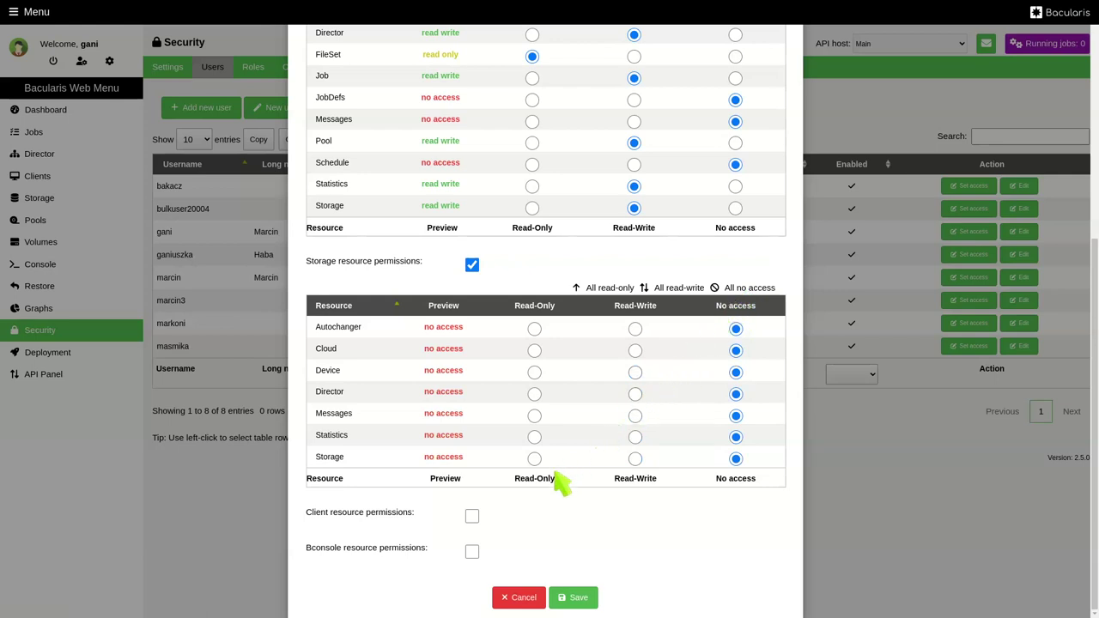
- Enable Client resource permissions, trying each bulk option, and leave FileDaemon and Messages read-only with all other resources at no access
{"action": "left_click", "coordinate": [472, 516]}
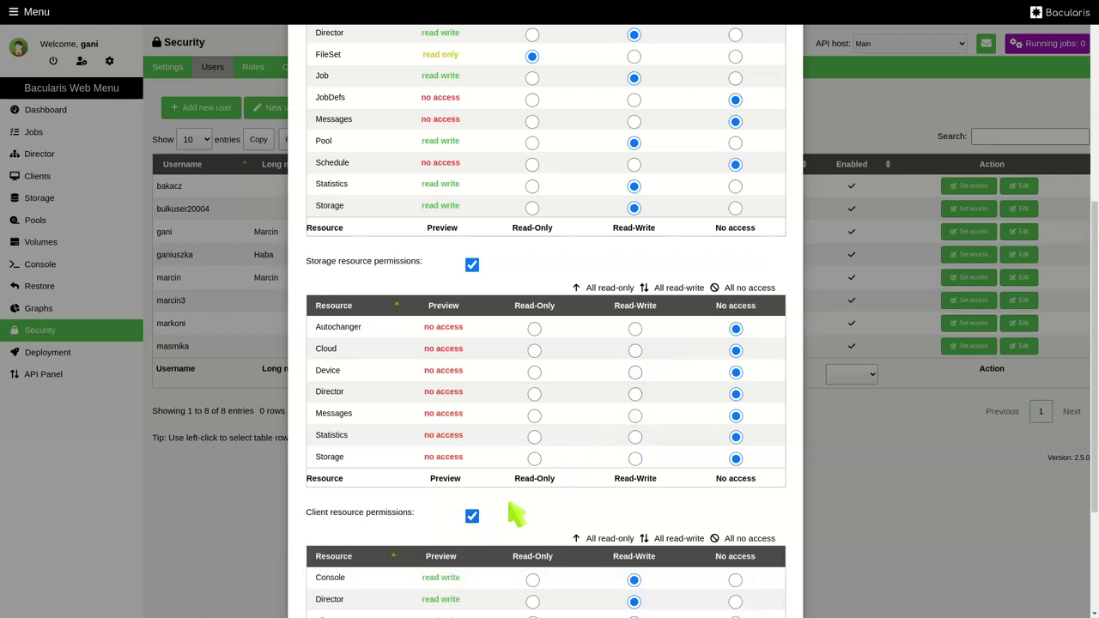
{"action": "scroll", "coordinate": [516, 510], "scroll_direction": "down", "scroll_amount": 3}
{"action": "left_click", "coordinate": [532, 472]}
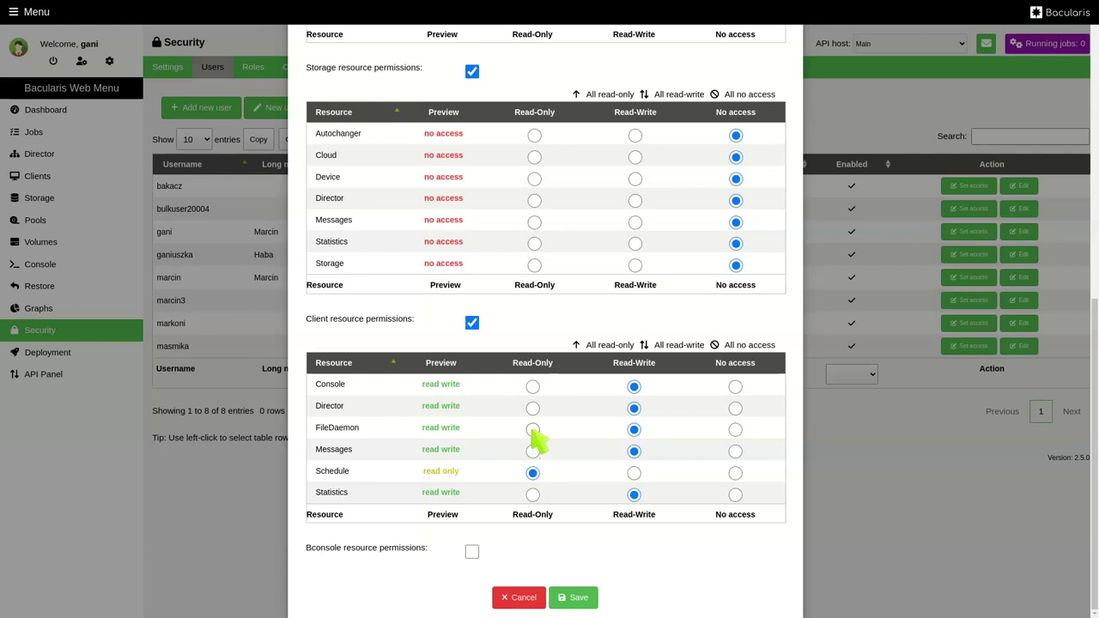
{"action": "left_click", "coordinate": [533, 429]}
{"action": "left_click", "coordinate": [612, 345]}
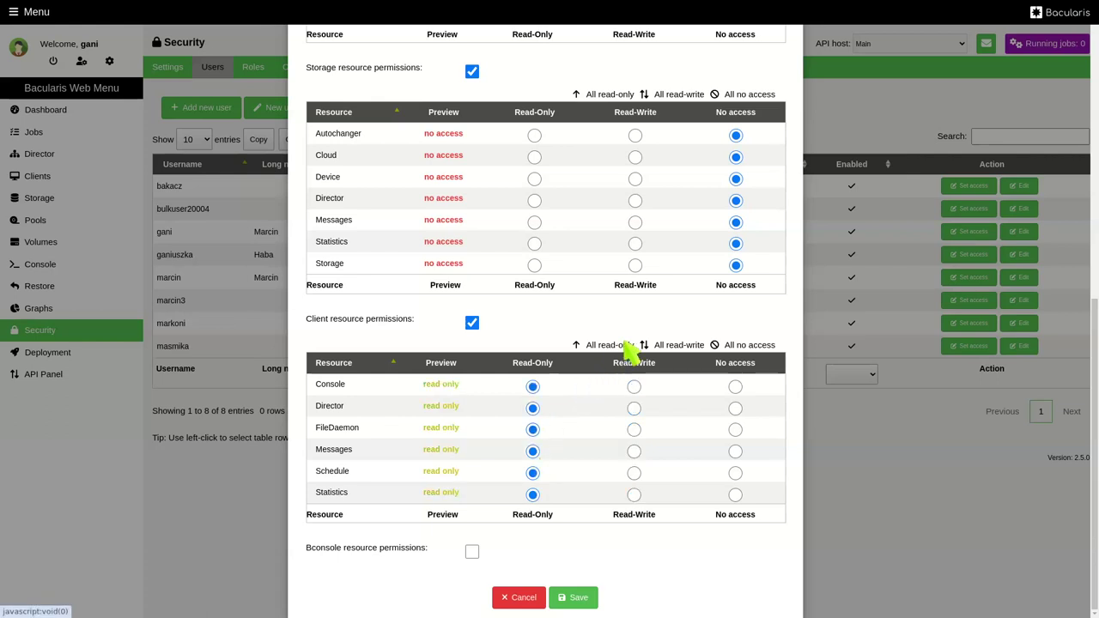
{"action": "left_click", "coordinate": [675, 345]}
{"action": "left_click", "coordinate": [731, 346]}
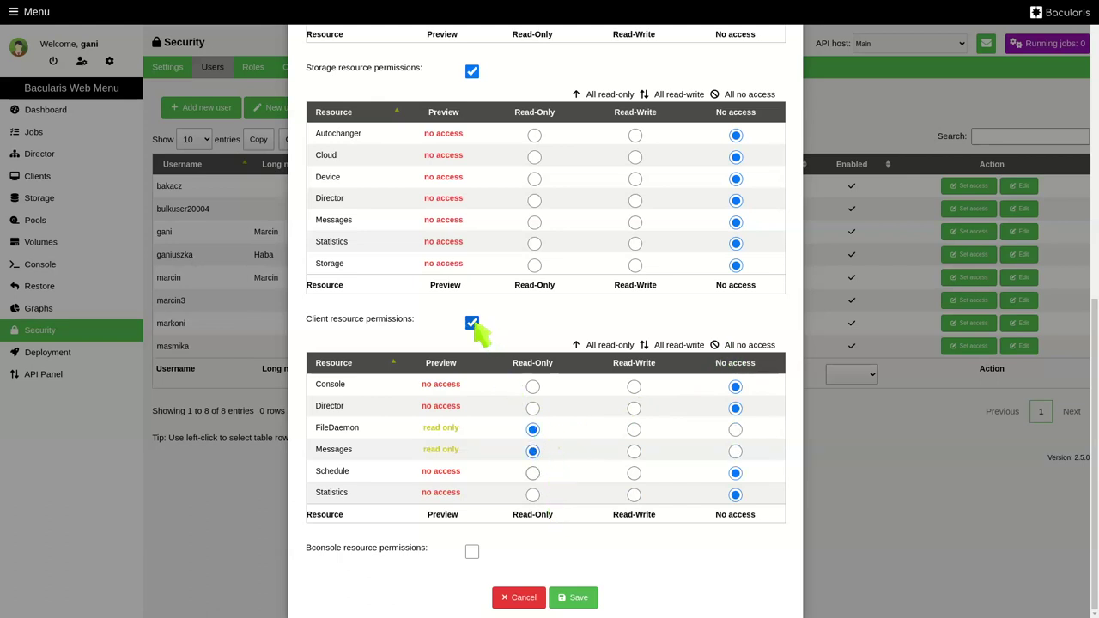
- Disable the Client, Storage and Director resource permissions and close the user's access settings without saving
{"action": "scroll", "coordinate": [477, 331], "scroll_direction": "up", "scroll_amount": 4}
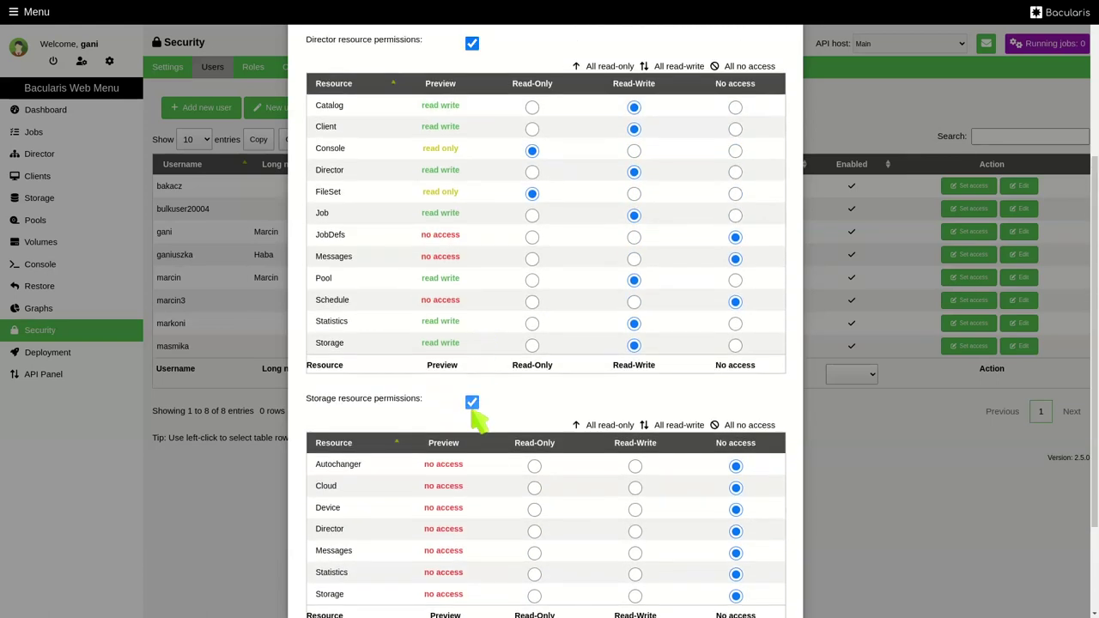
{"action": "left_click", "coordinate": [472, 402]}
{"action": "scroll", "coordinate": [485, 360], "scroll_direction": "up", "scroll_amount": 3}
{"action": "left_click", "coordinate": [477, 290]}
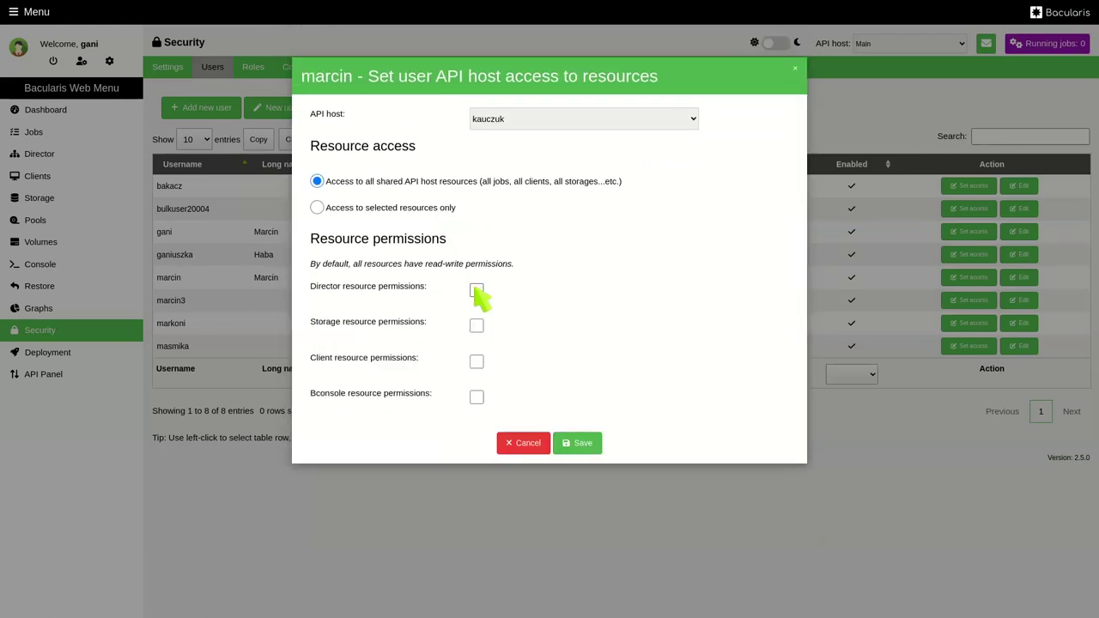
{"action": "left_click", "coordinate": [794, 68]}
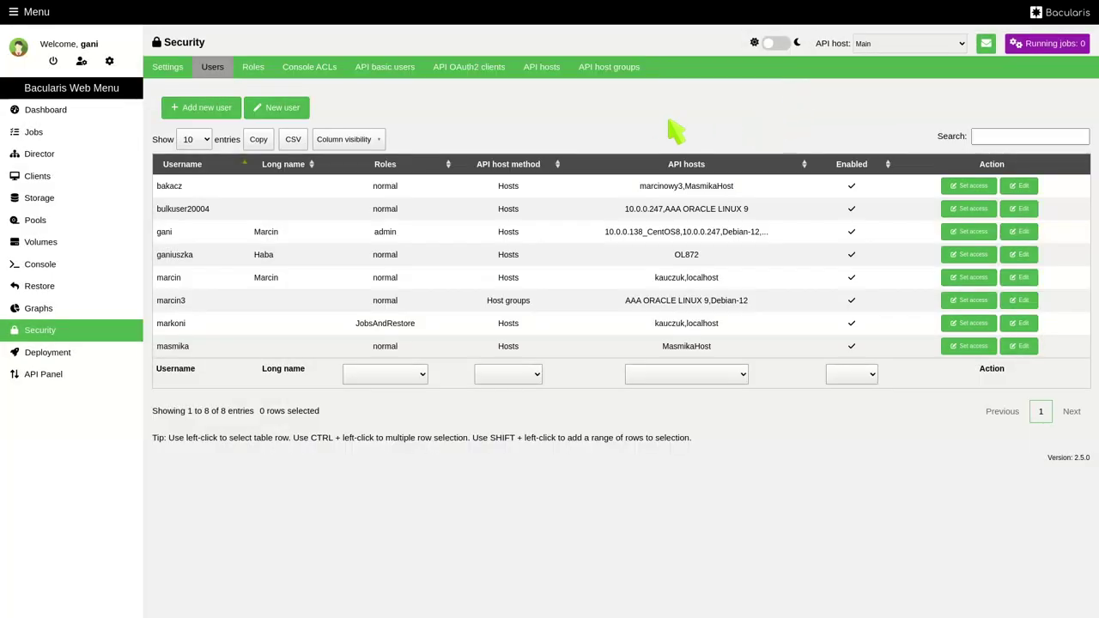
- View the resource access settings of the kauczuk API host and close them unchanged
{"action": "left_click", "coordinate": [542, 69]}
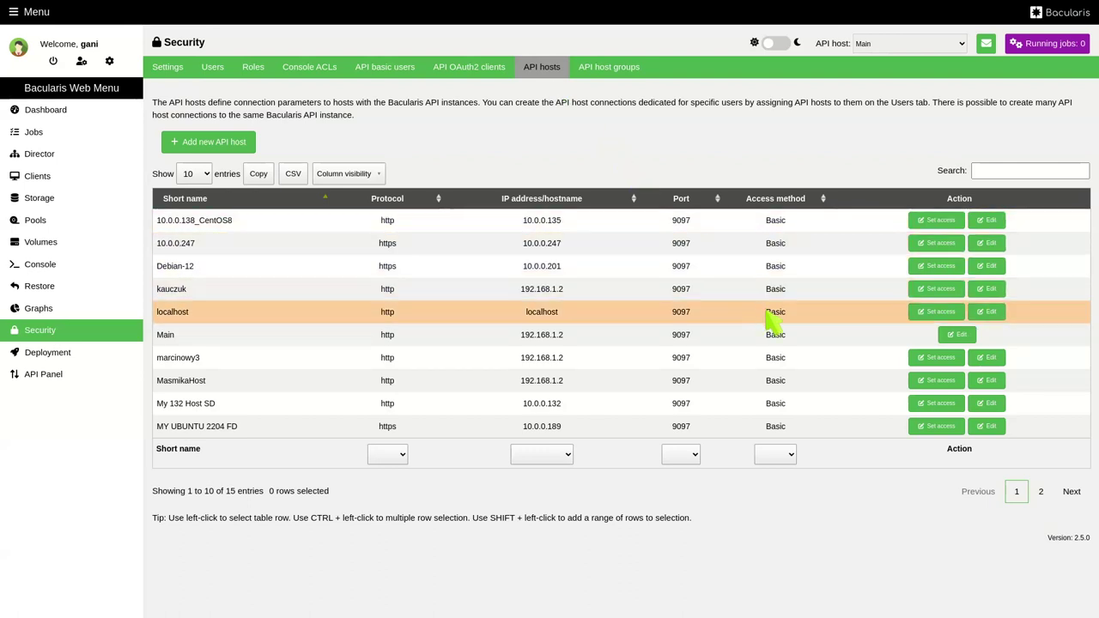
{"action": "left_click", "coordinate": [935, 292]}
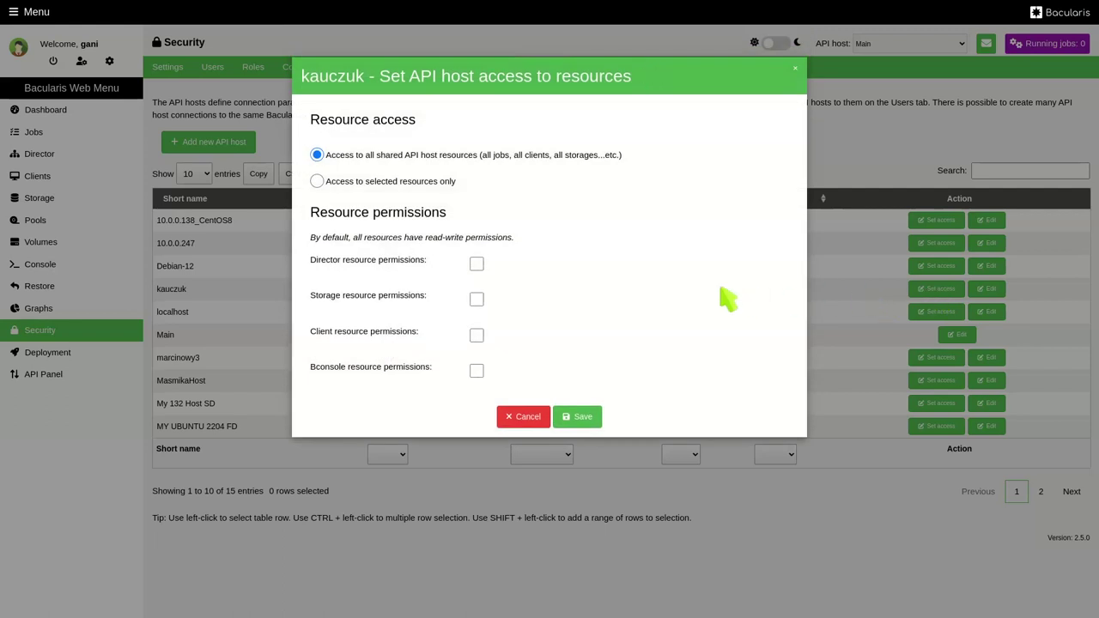
{"action": "left_click", "coordinate": [795, 68]}
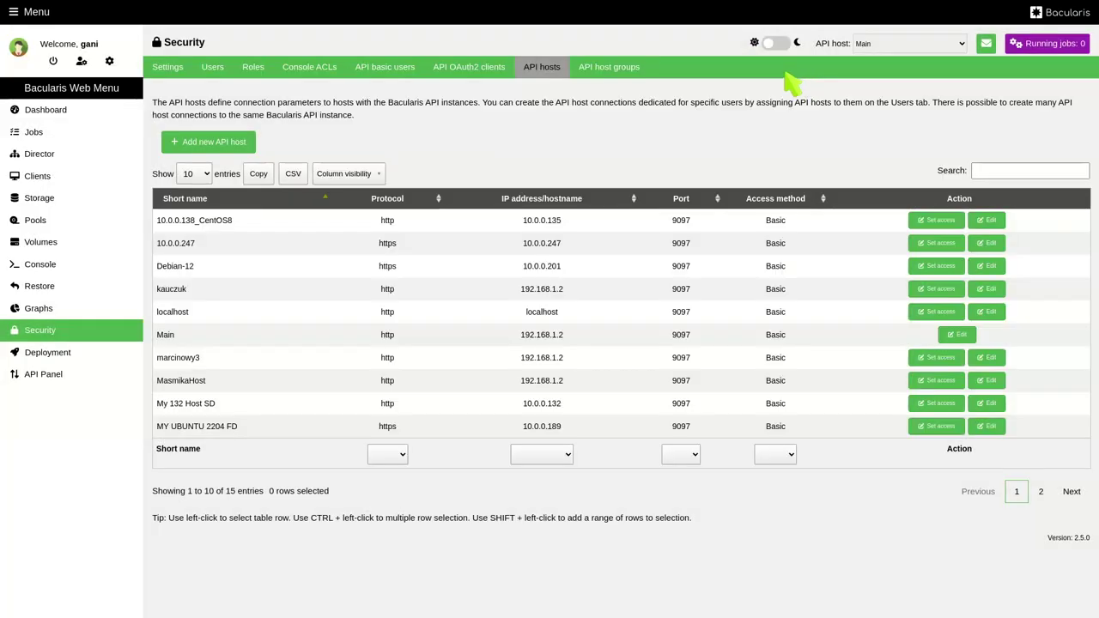
- View the resource access settings of API host group Test Group 1 for host kauczuk, closing them unchanged
{"action": "left_click", "coordinate": [618, 68]}
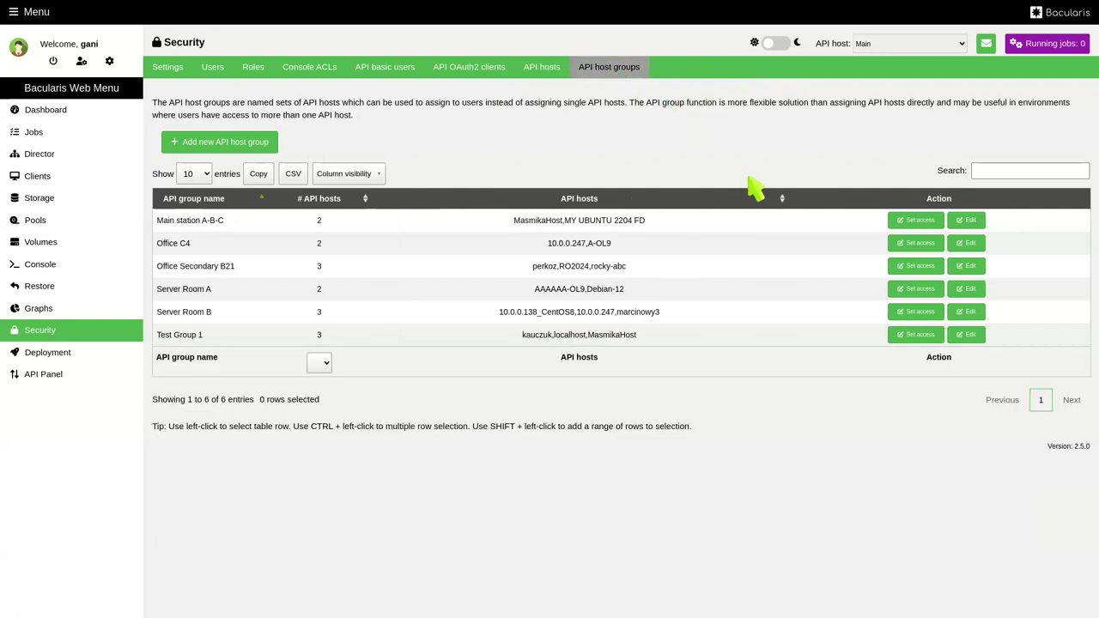
{"action": "left_click", "coordinate": [919, 335]}
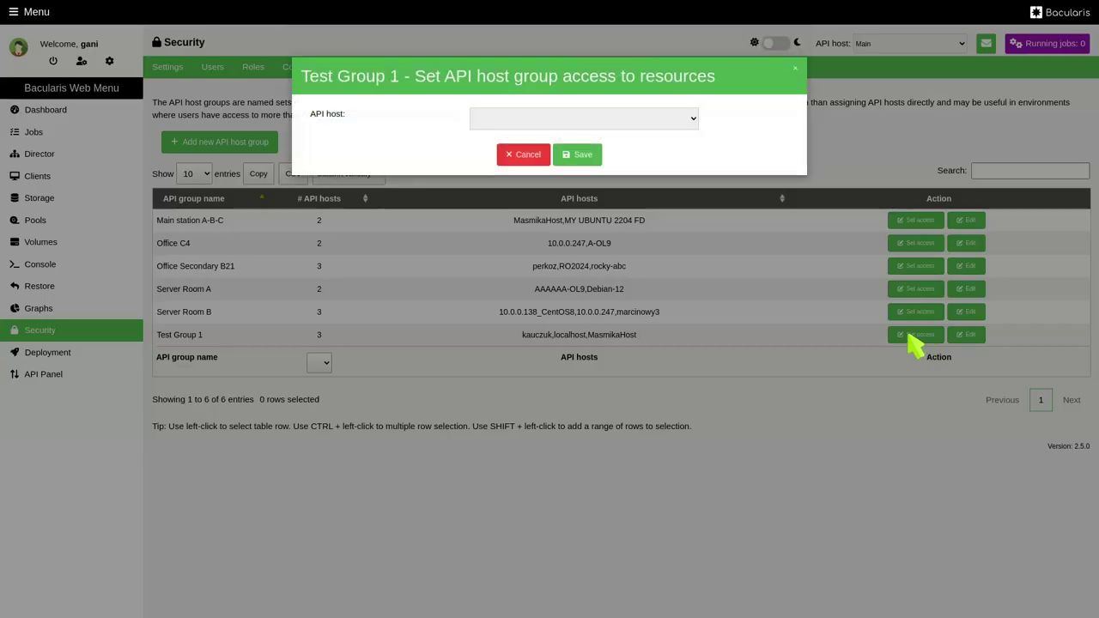
{"action": "left_click", "coordinate": [599, 121]}
{"action": "left_click", "coordinate": [596, 147]}
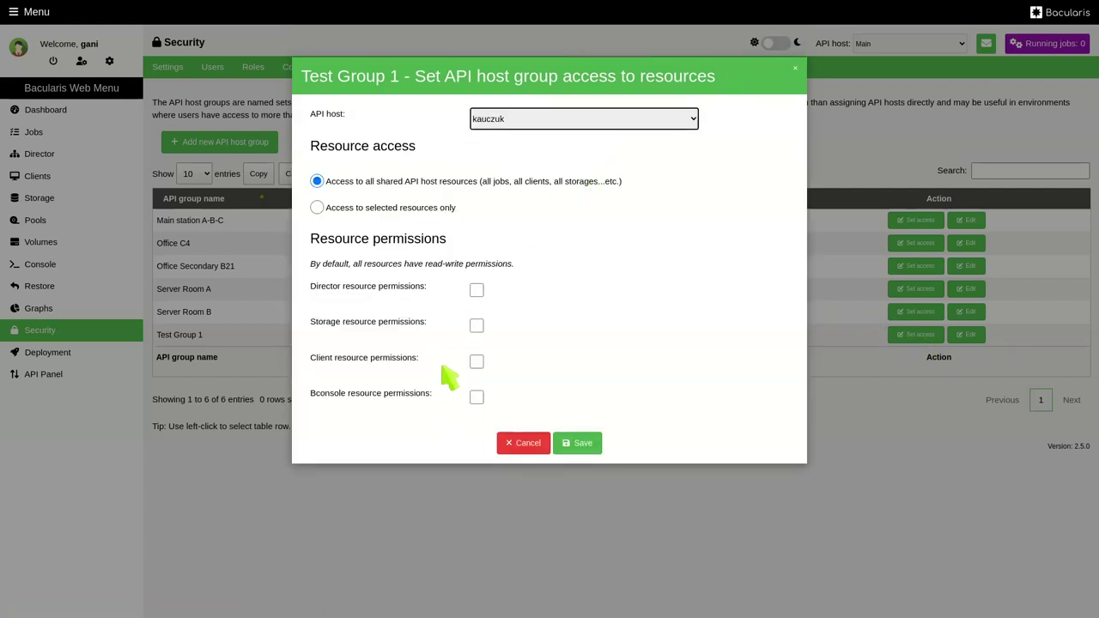
{"action": "left_click", "coordinate": [796, 68]}
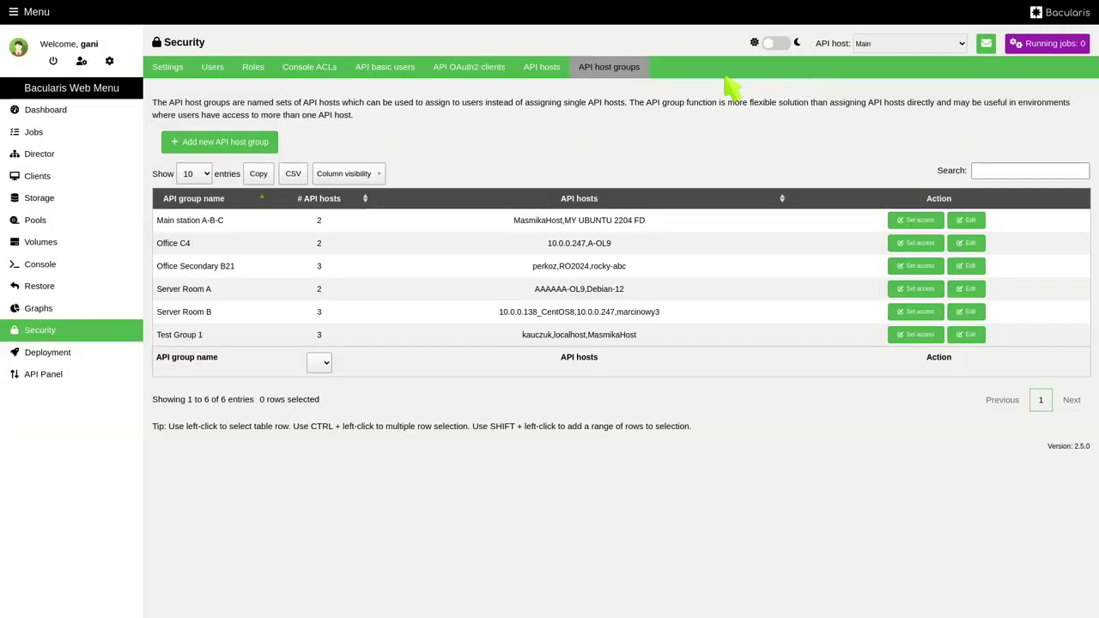
- Restrict the kauczuk API host to selected resources only, choosing the jobs bacularis-repos and baculum-repos
{"action": "left_click", "coordinate": [549, 71]}
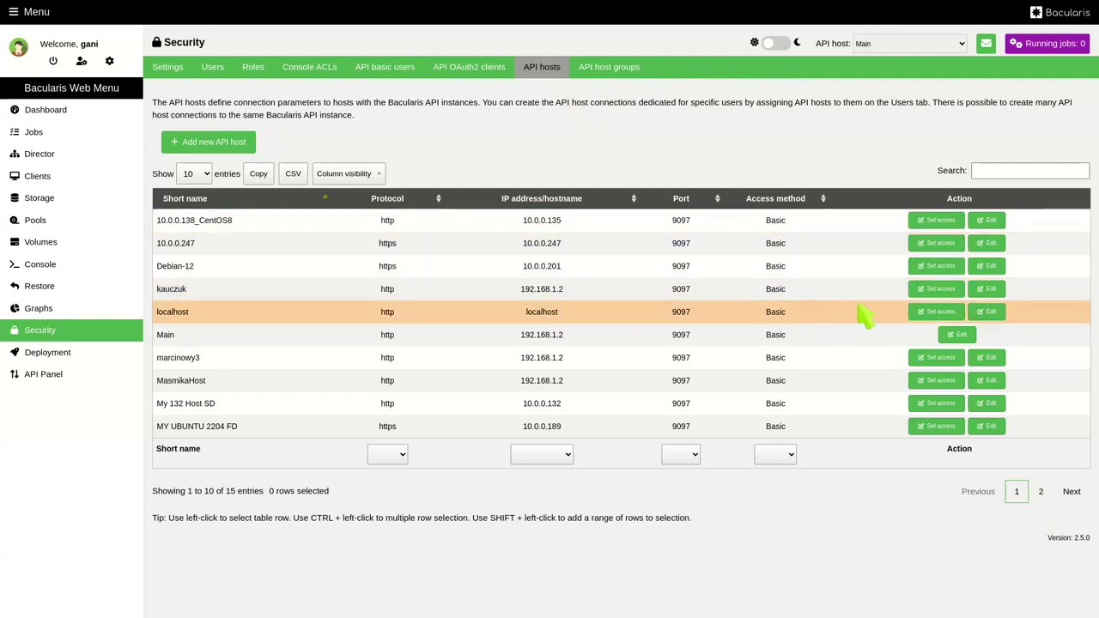
{"action": "left_click", "coordinate": [929, 290]}
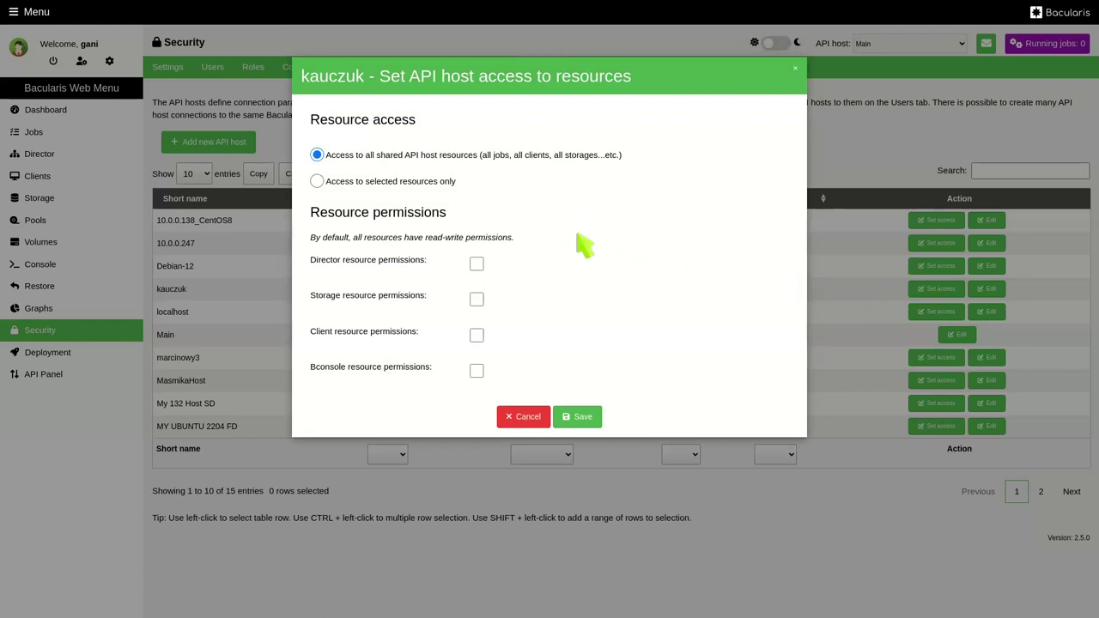
{"action": "left_click", "coordinate": [323, 183]}
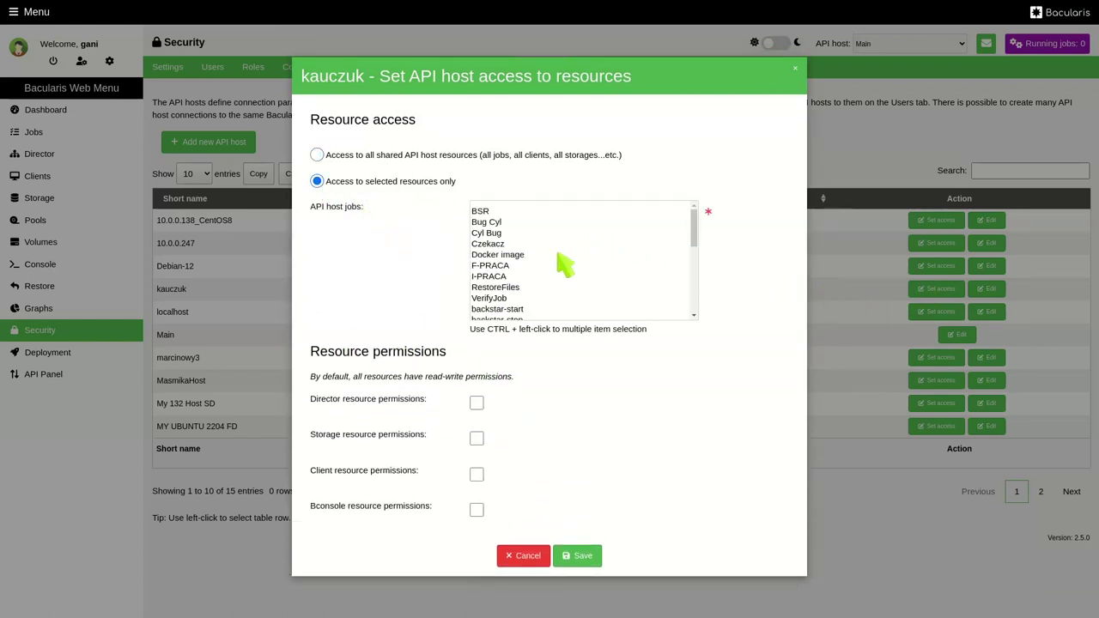
{"action": "scroll", "coordinate": [563, 266], "scroll_direction": "down", "scroll_amount": 2}
{"action": "left_click_drag", "start_coordinate": [543, 273], "coordinate": [544, 282]}
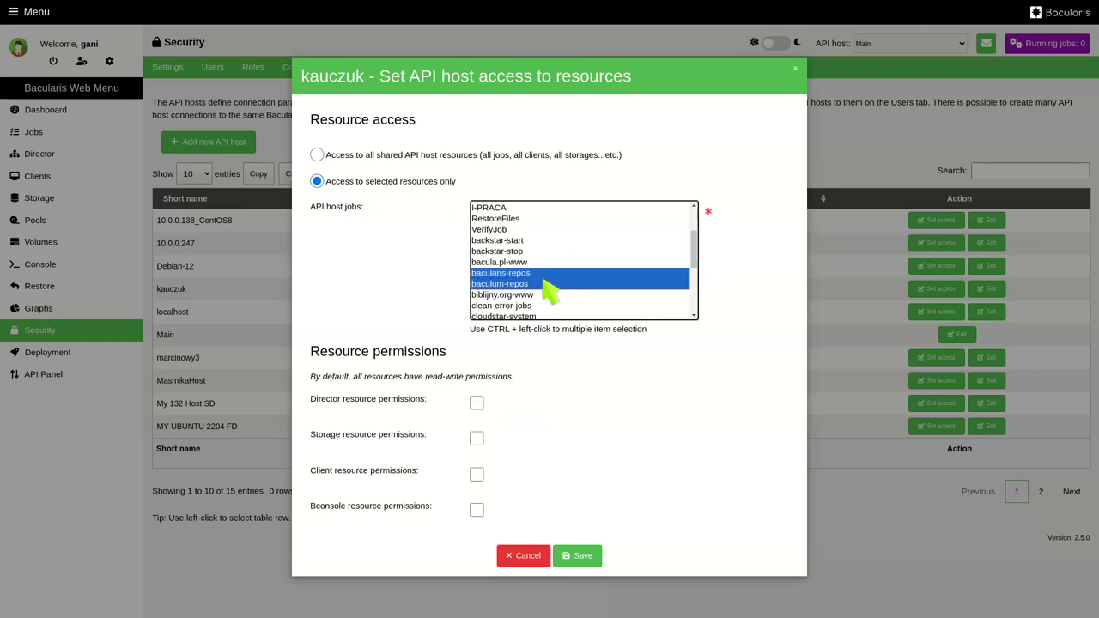
- Enable Director resource permissions with Client at no access and FileSet and Job read-only, and save the host's access settings
{"action": "left_click", "coordinate": [478, 405]}
{"action": "scroll", "coordinate": [520, 398], "scroll_direction": "down", "scroll_amount": 2}
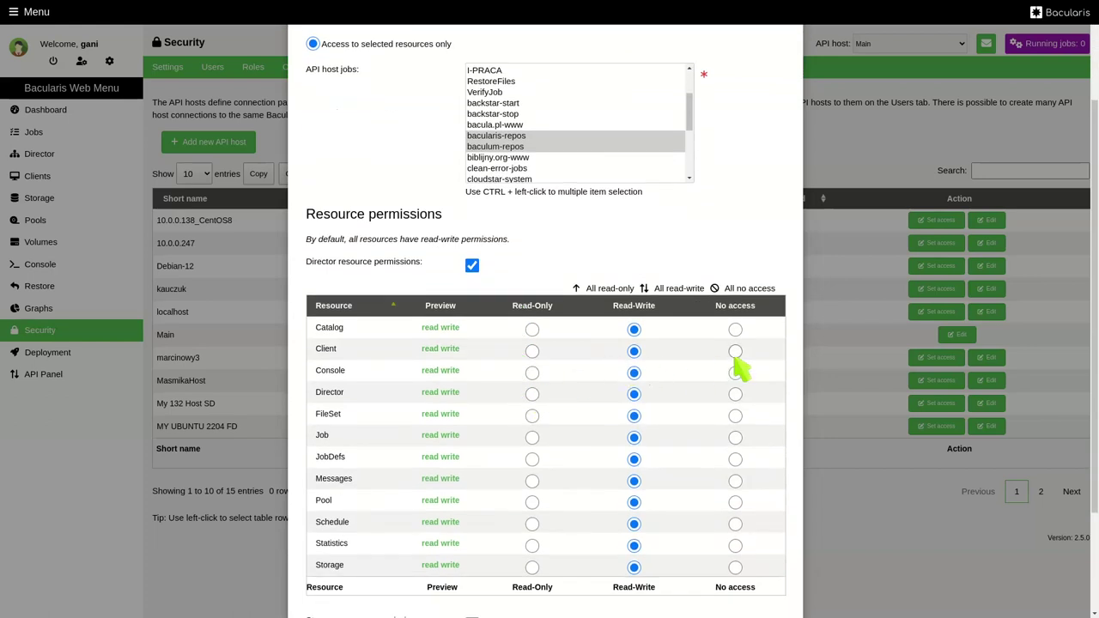
{"action": "left_click", "coordinate": [736, 352]}
{"action": "scroll", "coordinate": [736, 360], "scroll_direction": "down", "scroll_amount": 2}
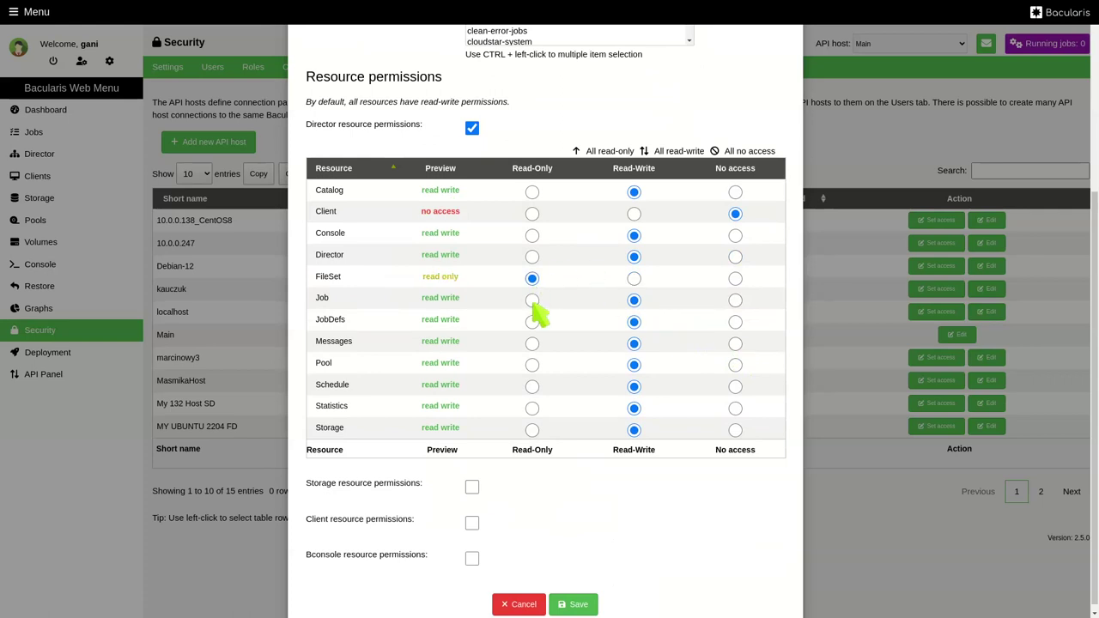
{"action": "scroll", "coordinate": [550, 313], "scroll_direction": "down", "scroll_amount": 1}
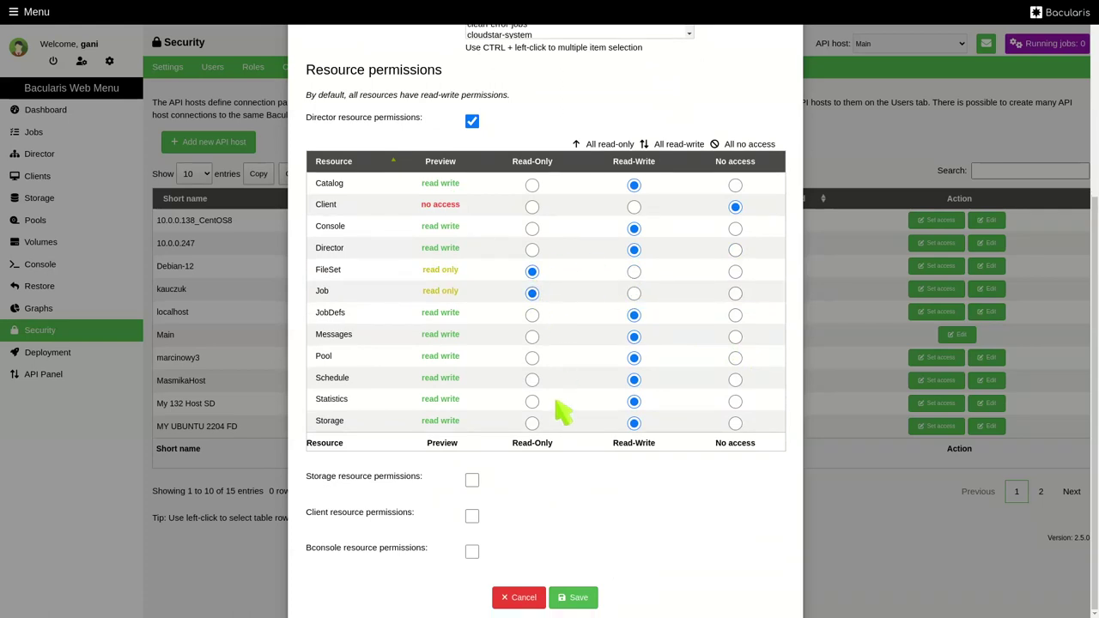
{"action": "left_click", "coordinate": [573, 597]}
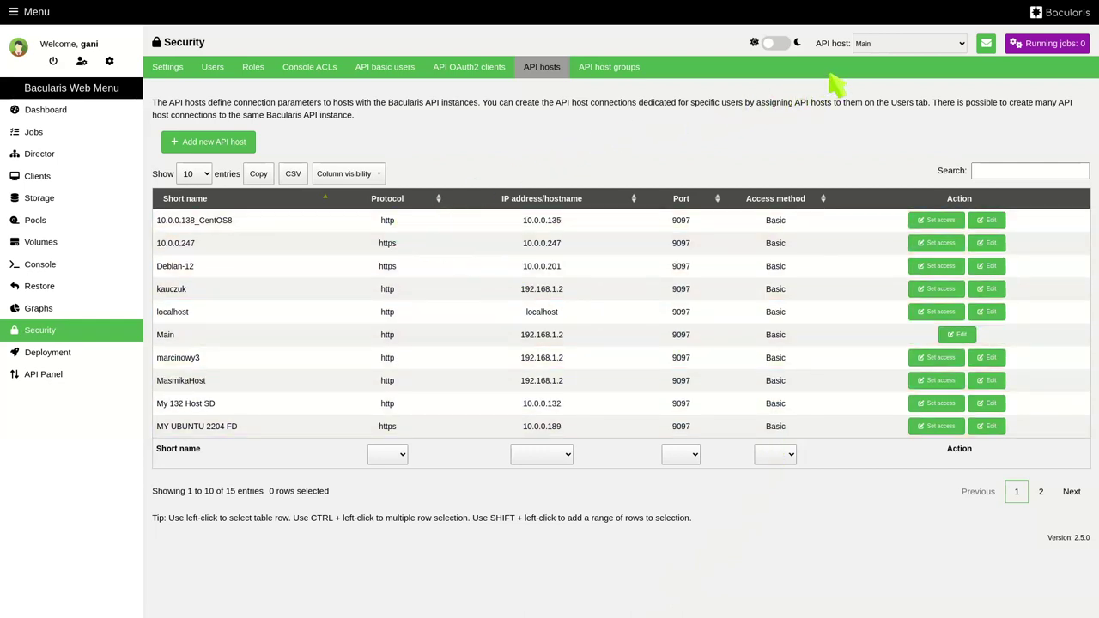
- Switch the active API host to kauczuk
{"action": "left_click", "coordinate": [876, 47]}
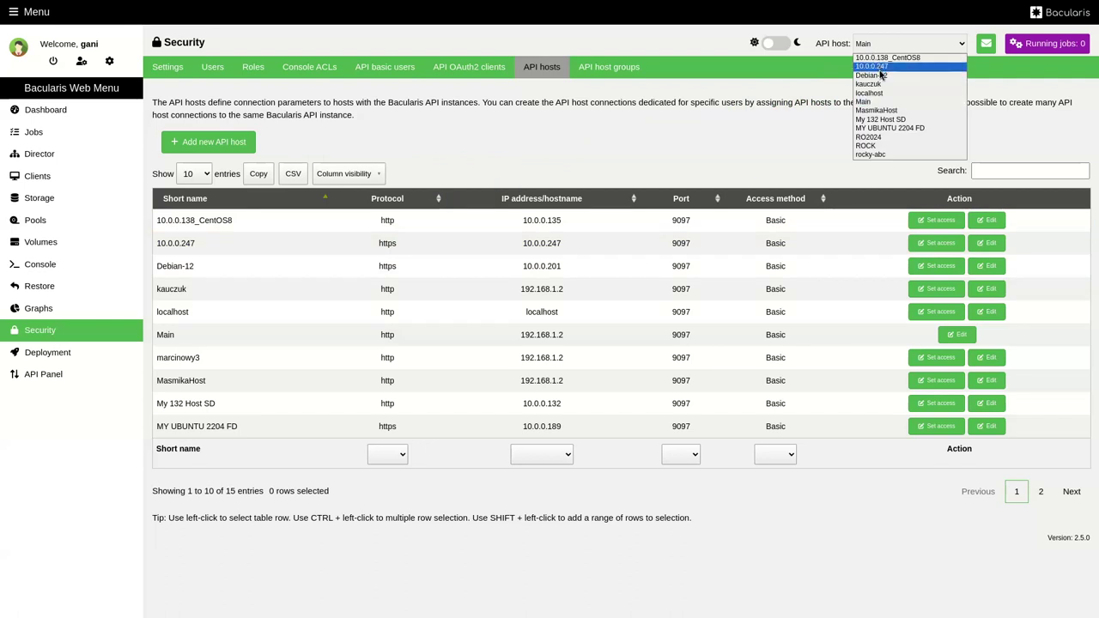
{"action": "left_click", "coordinate": [882, 84]}
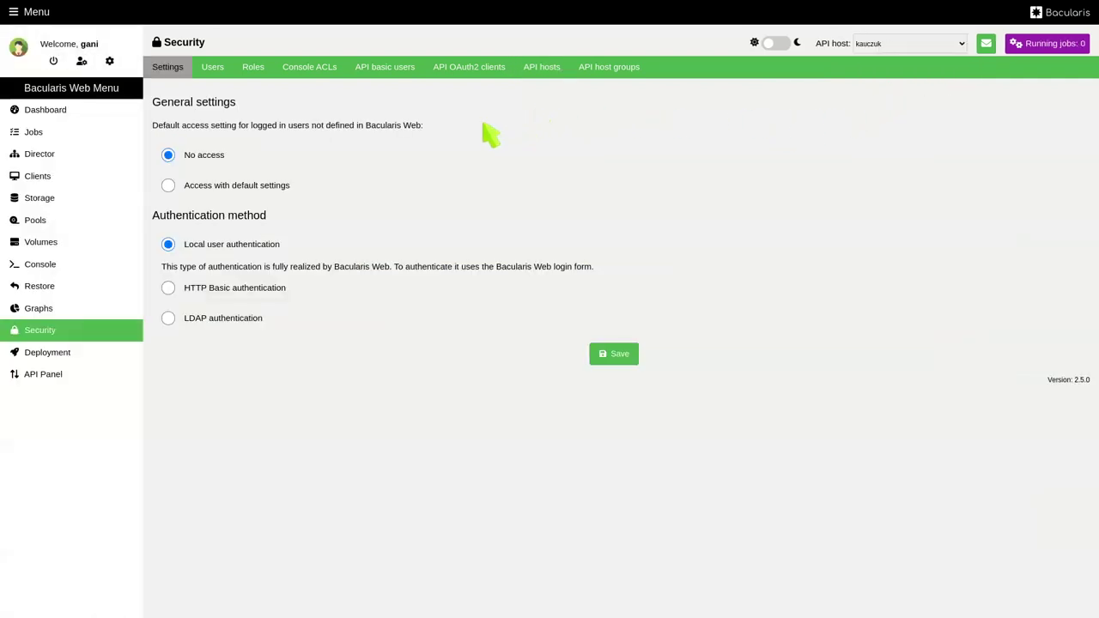
- Try to save the bacularis-repos job configuration from the job history, and close its editor
{"action": "left_click", "coordinate": [80, 139]}
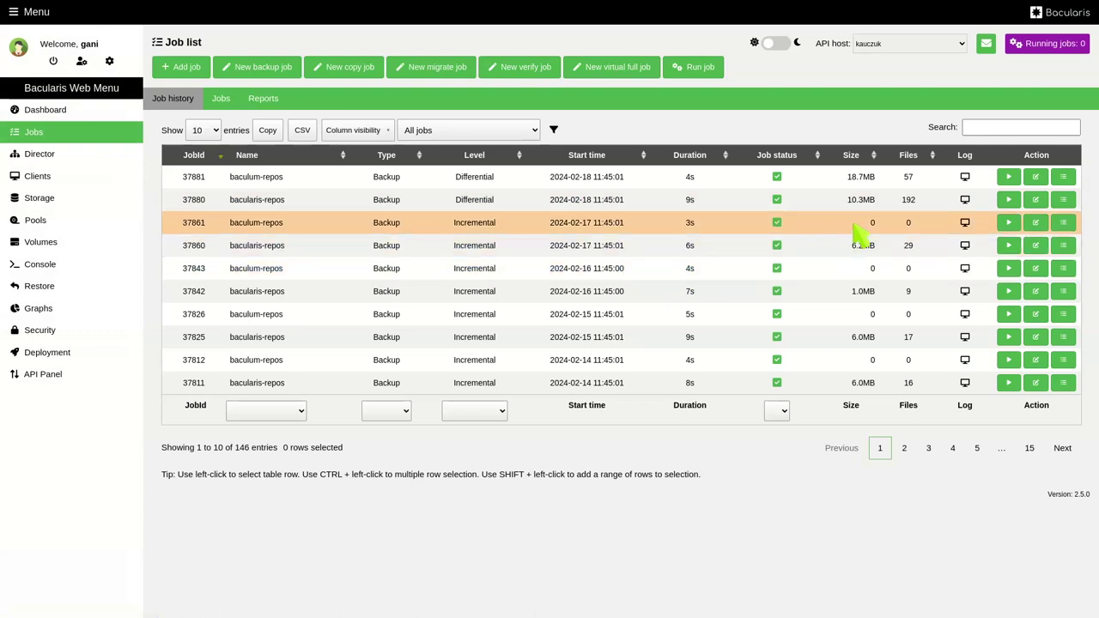
{"action": "left_click", "coordinate": [1037, 201]}
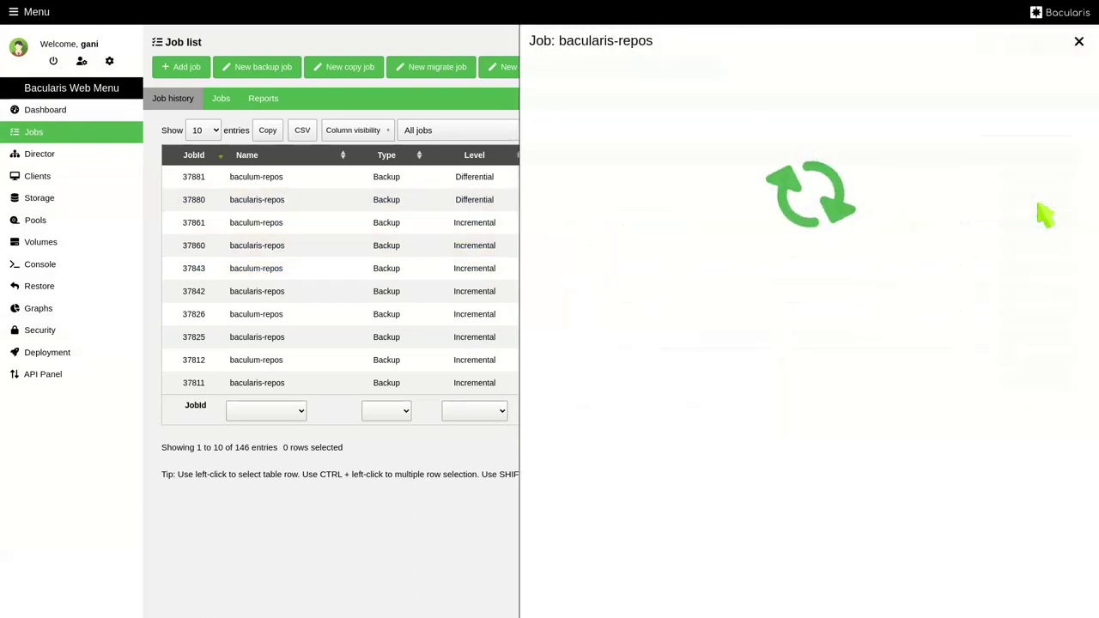
{"action": "left_click", "coordinate": [868, 206]}
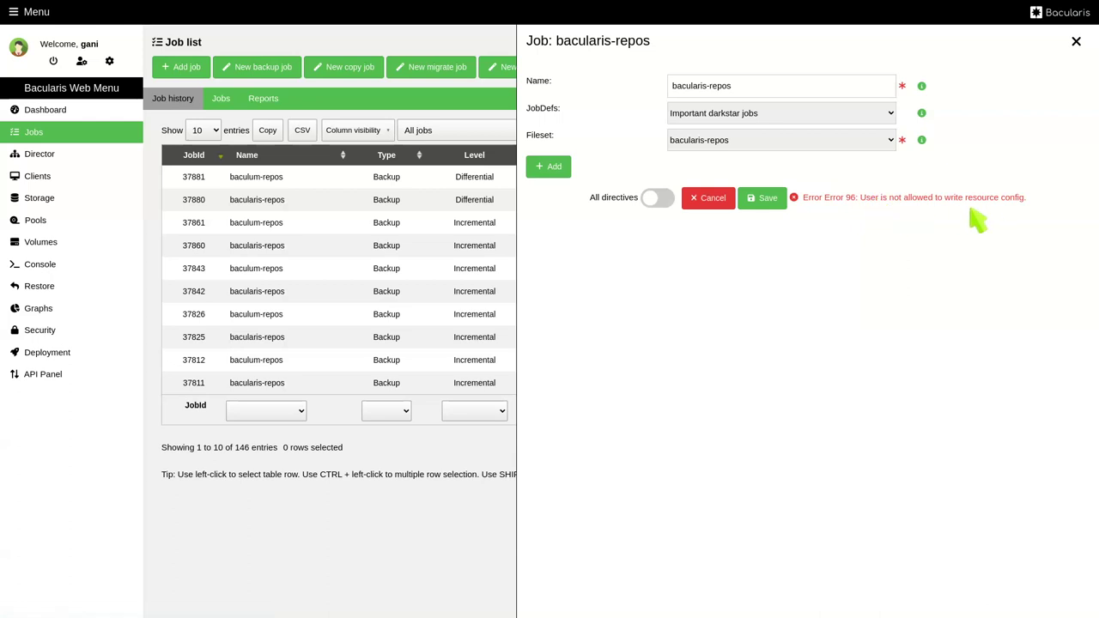
{"action": "left_click", "coordinate": [1077, 42]}
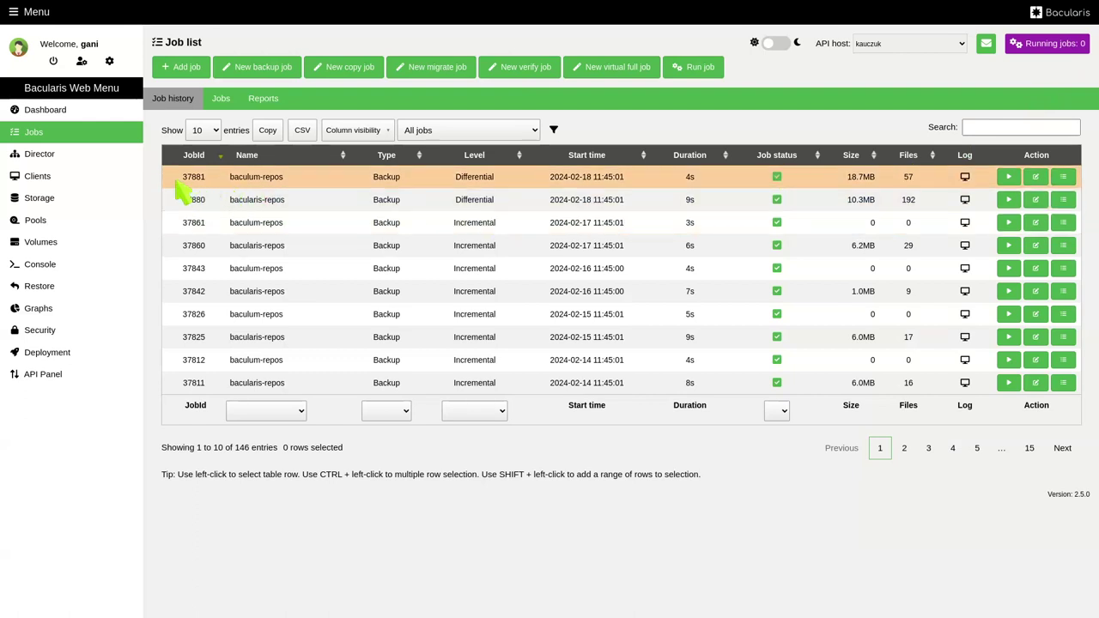
- Try to save the Czekacz job resource in the Director configuration, and close its edit dialog
{"action": "left_click", "coordinate": [92, 162]}
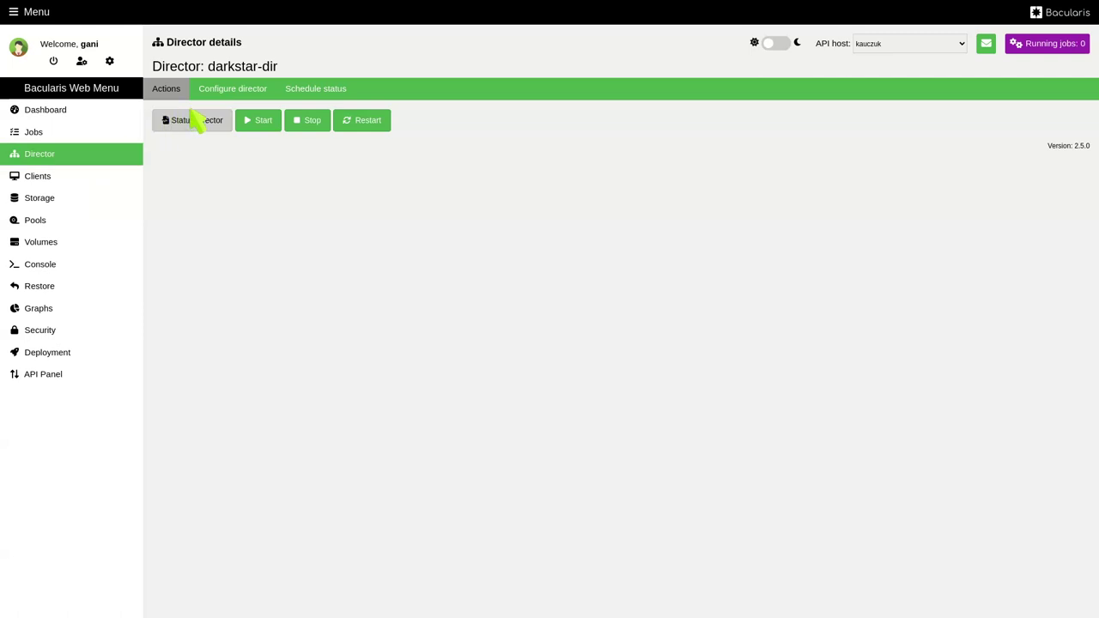
{"action": "left_click", "coordinate": [229, 94]}
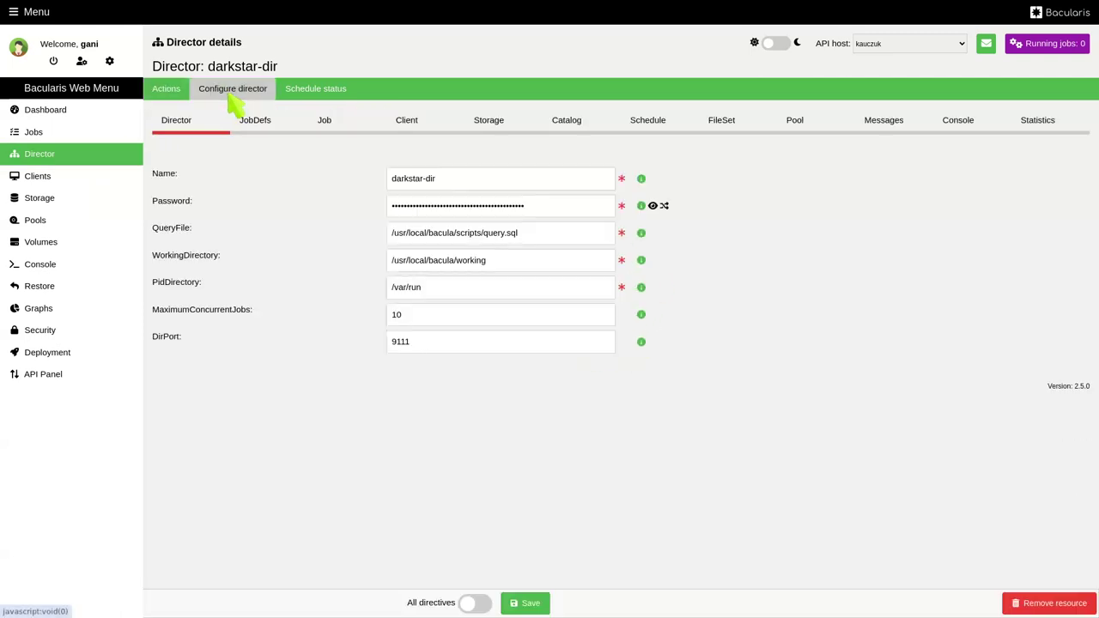
{"action": "left_click", "coordinate": [326, 127]}
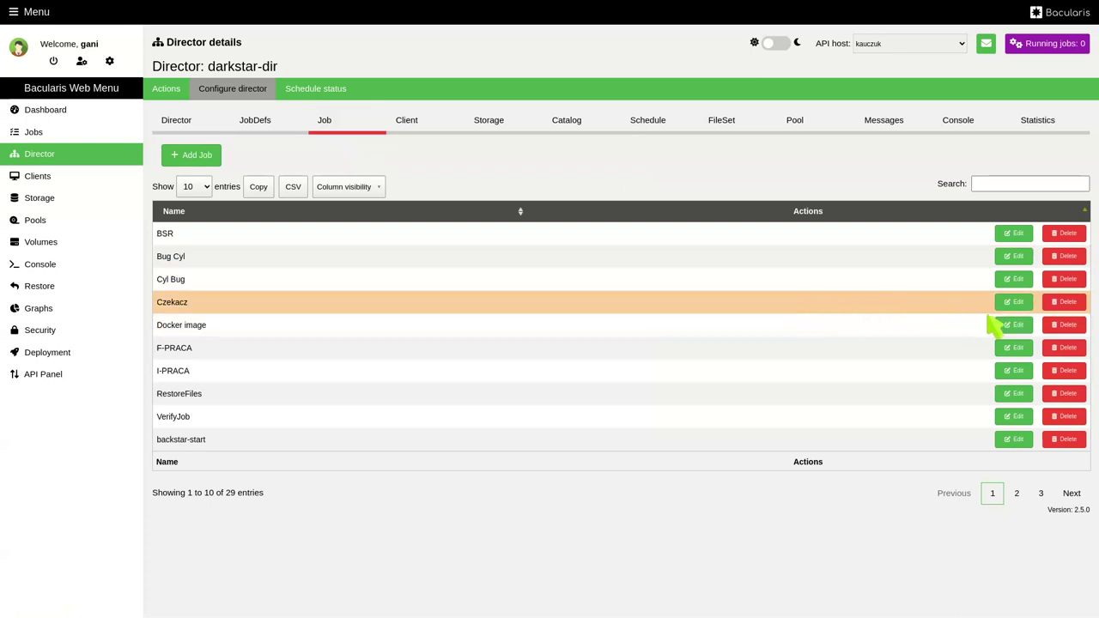
{"action": "left_click", "coordinate": [1015, 303]}
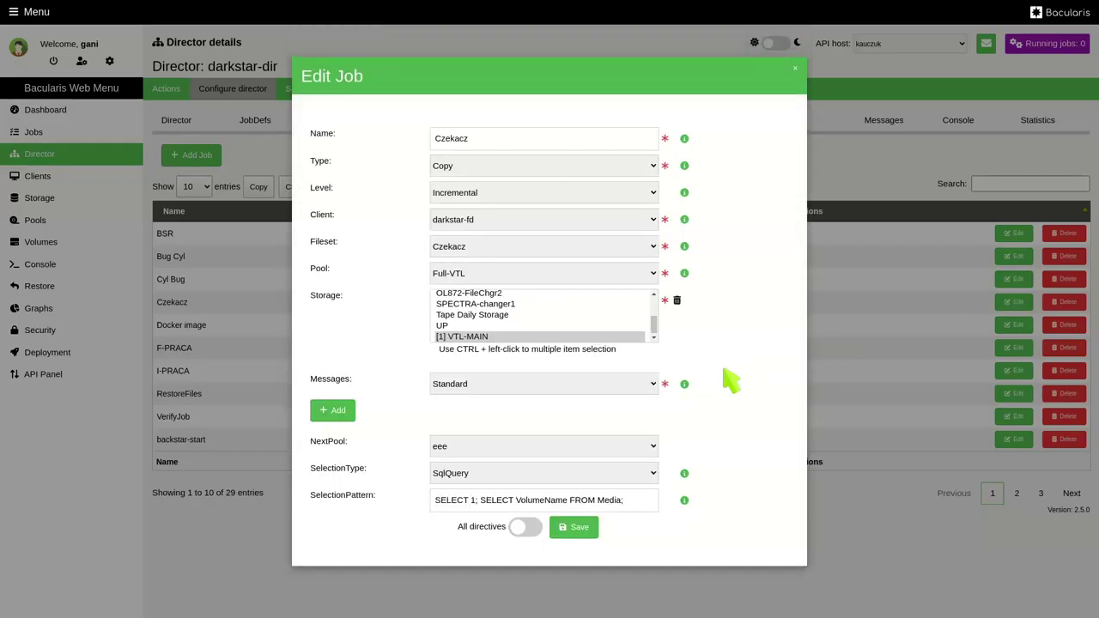
{"action": "left_click", "coordinate": [578, 530]}
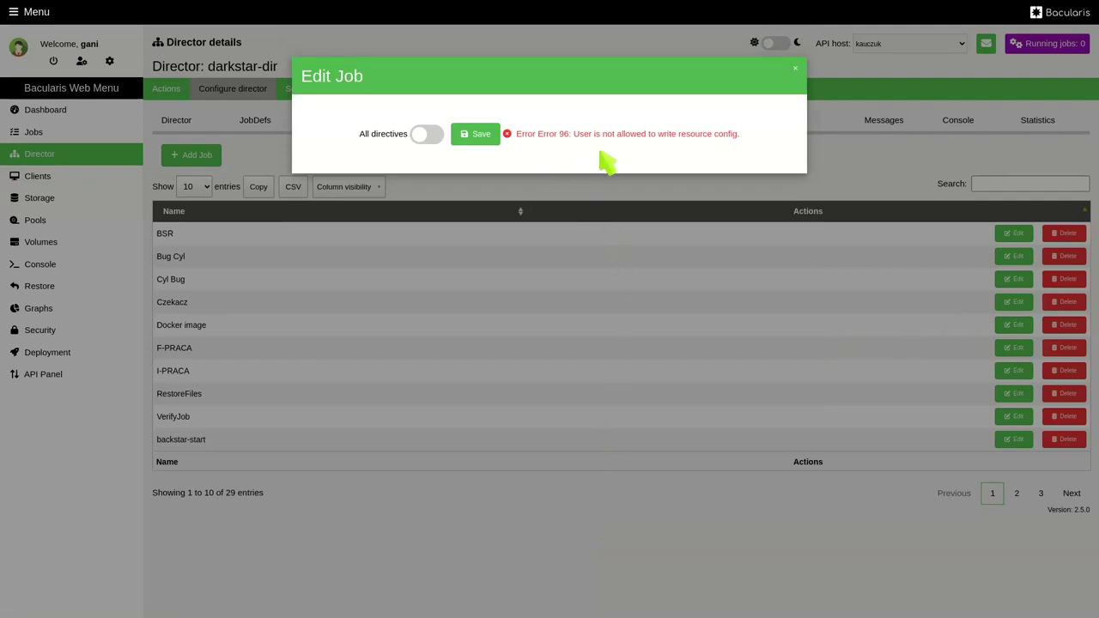
{"action": "left_click", "coordinate": [795, 68]}
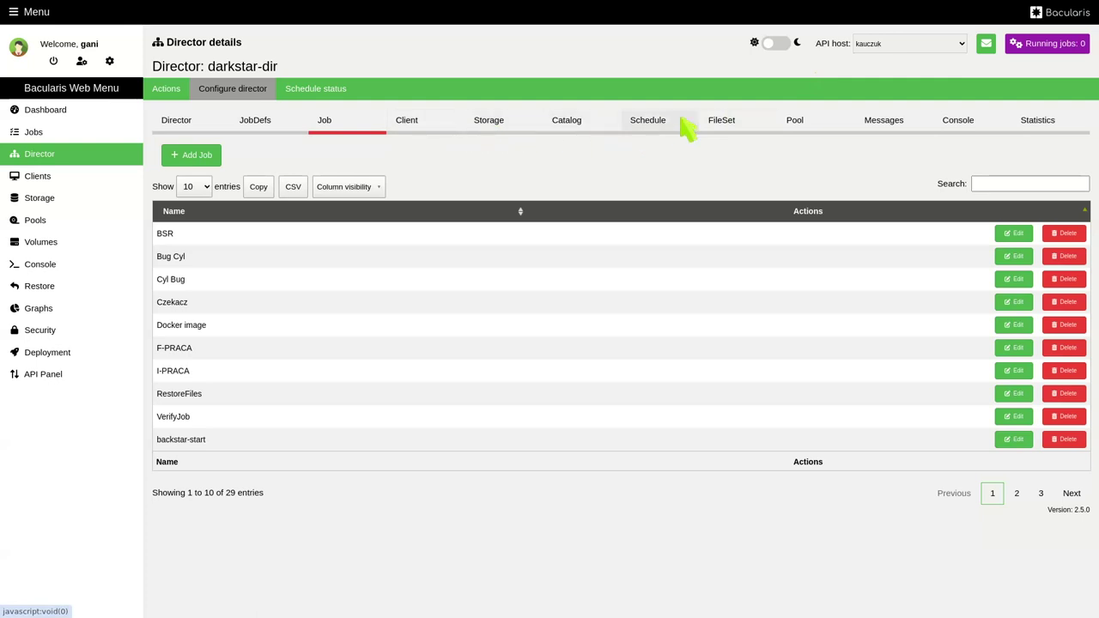
- Try to save the Czekacz FileSet resource in the Director configuration, and close its edit dialog
{"action": "left_click", "coordinate": [729, 124]}
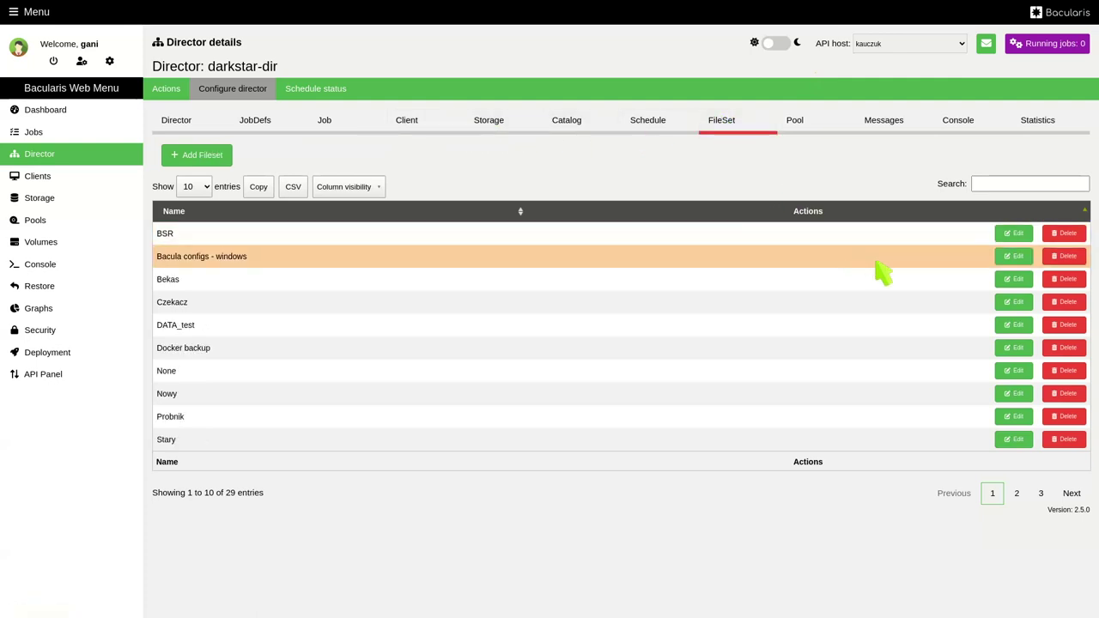
{"action": "left_click", "coordinate": [1015, 302]}
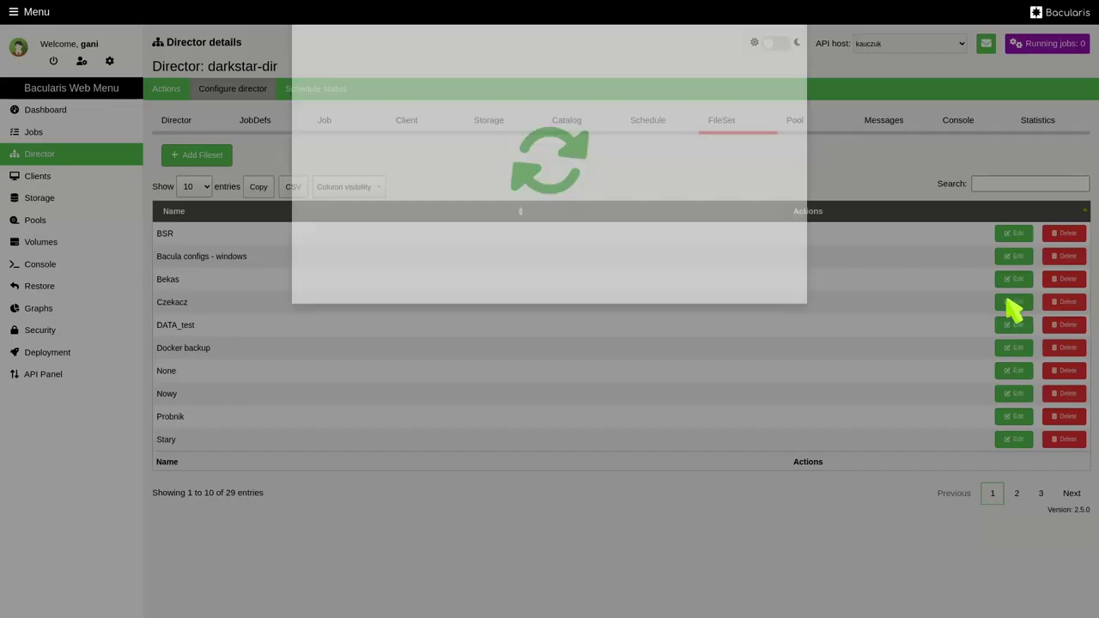
{"action": "left_click", "coordinate": [585, 384]}
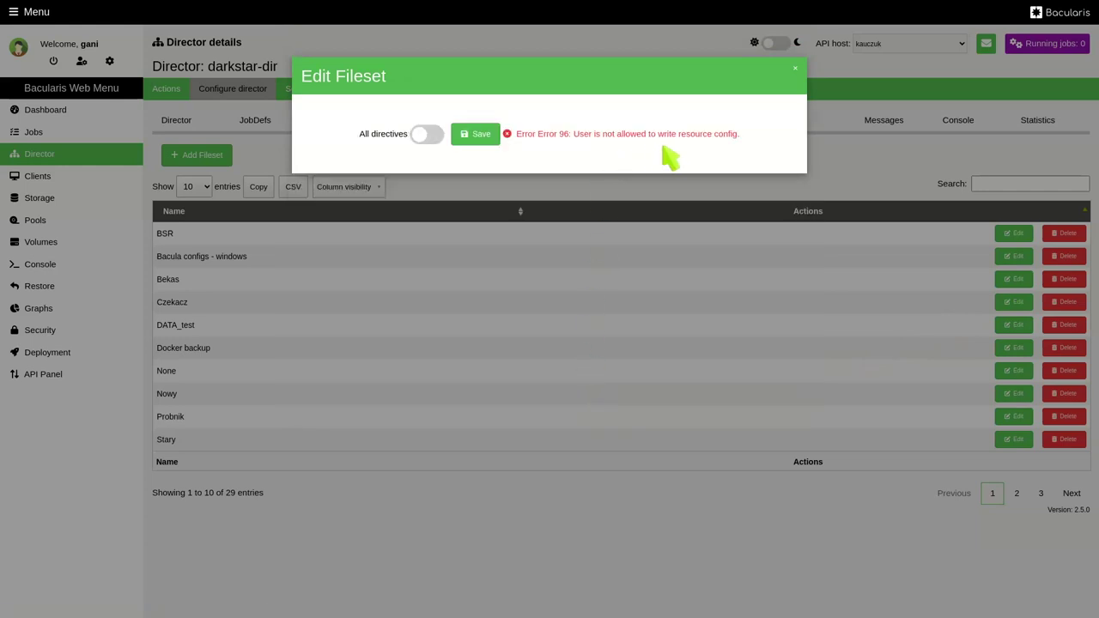
{"action": "left_click", "coordinate": [795, 69]}
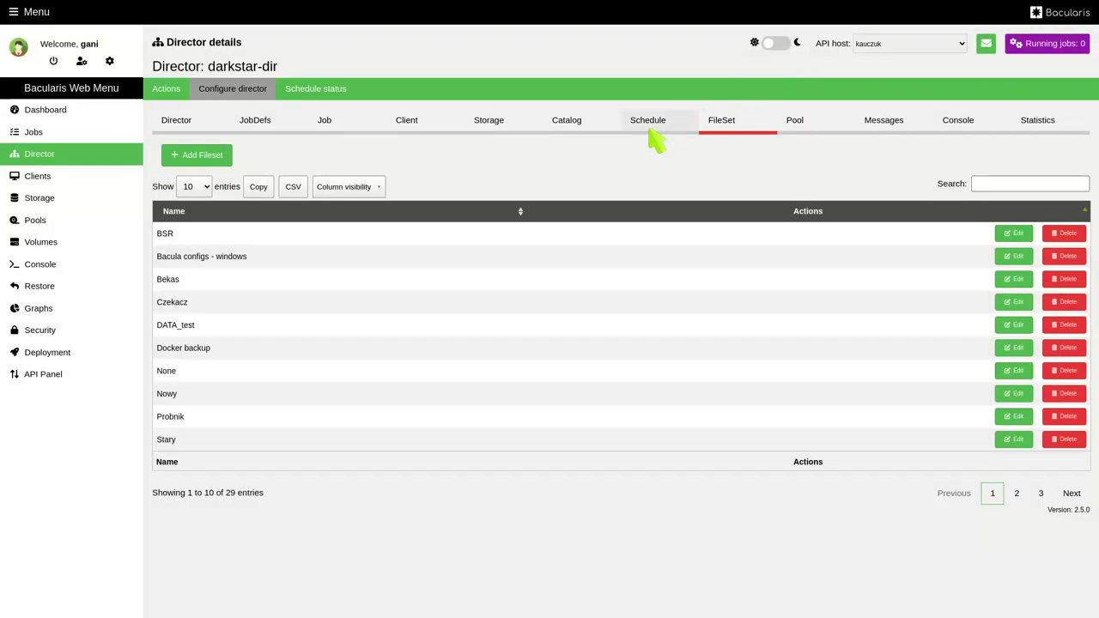
- Check access to the Client, Storage, Catalog and Schedule resources in the Director configuration
{"action": "left_click", "coordinate": [417, 127]}
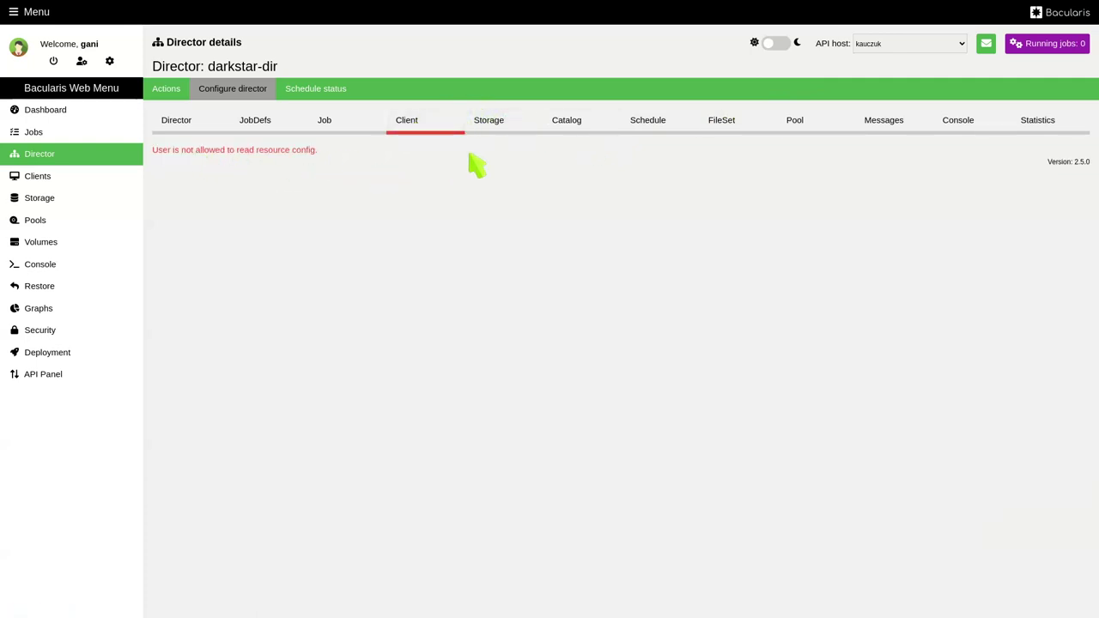
{"action": "left_click", "coordinate": [502, 131]}
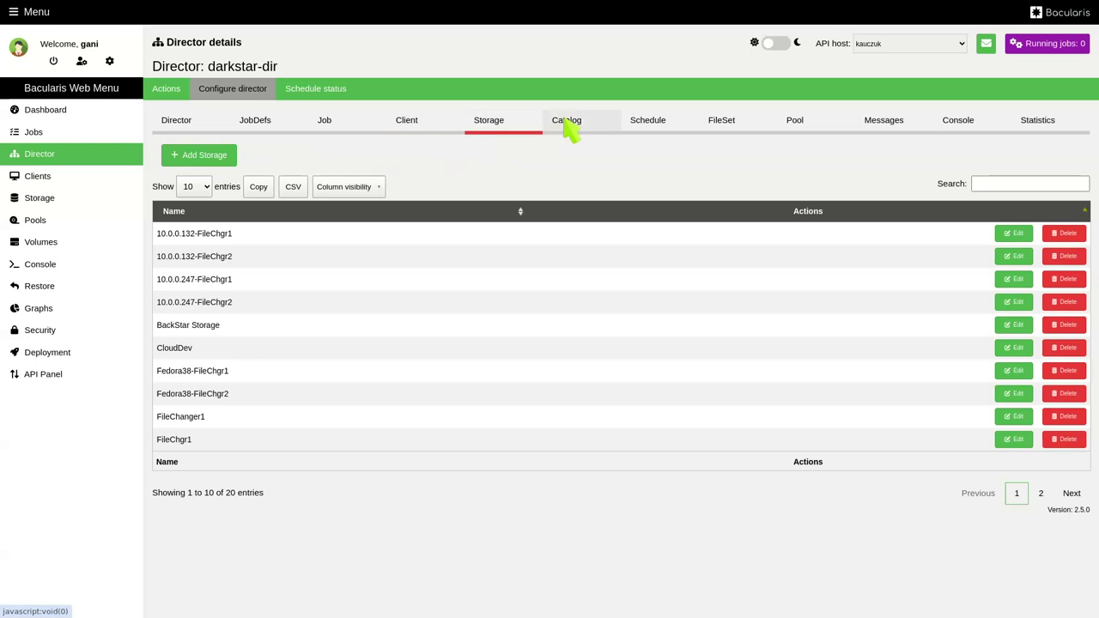
{"action": "left_click", "coordinate": [569, 125]}
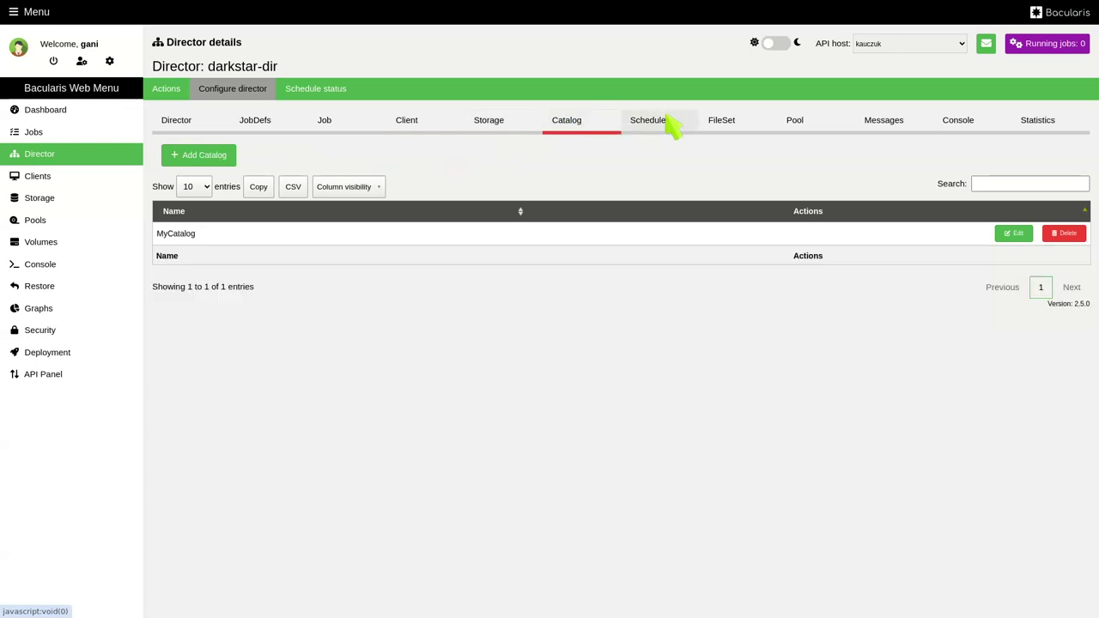
{"action": "left_click", "coordinate": [670, 125]}
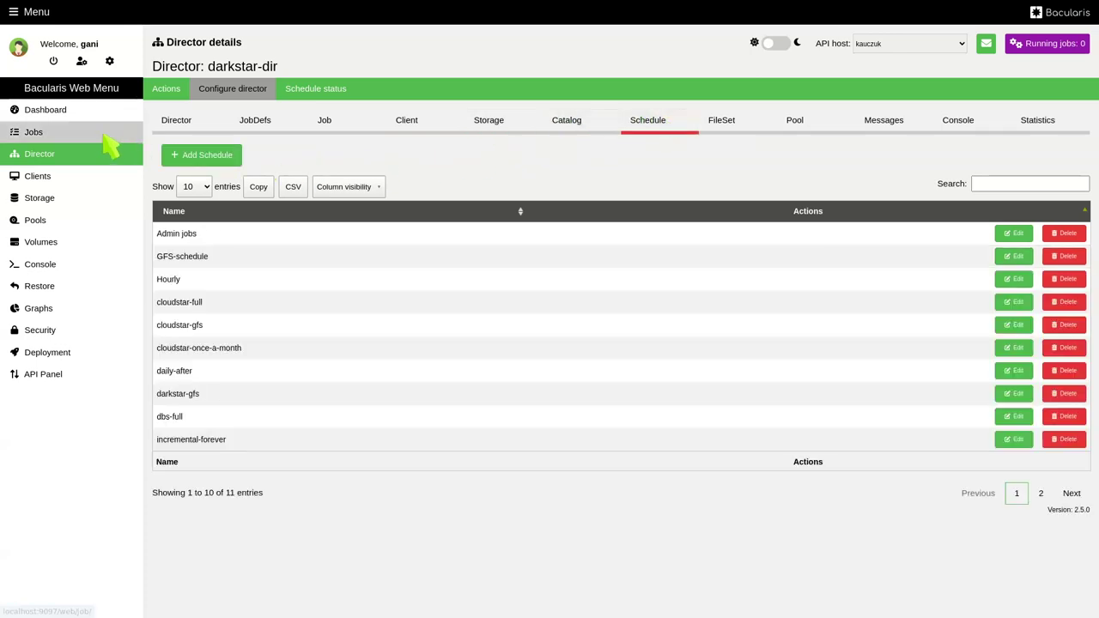
- Add the kauczuk API host to the user whose only assigned host is MasmikaHost, and save the user
{"action": "left_click", "coordinate": [62, 333]}
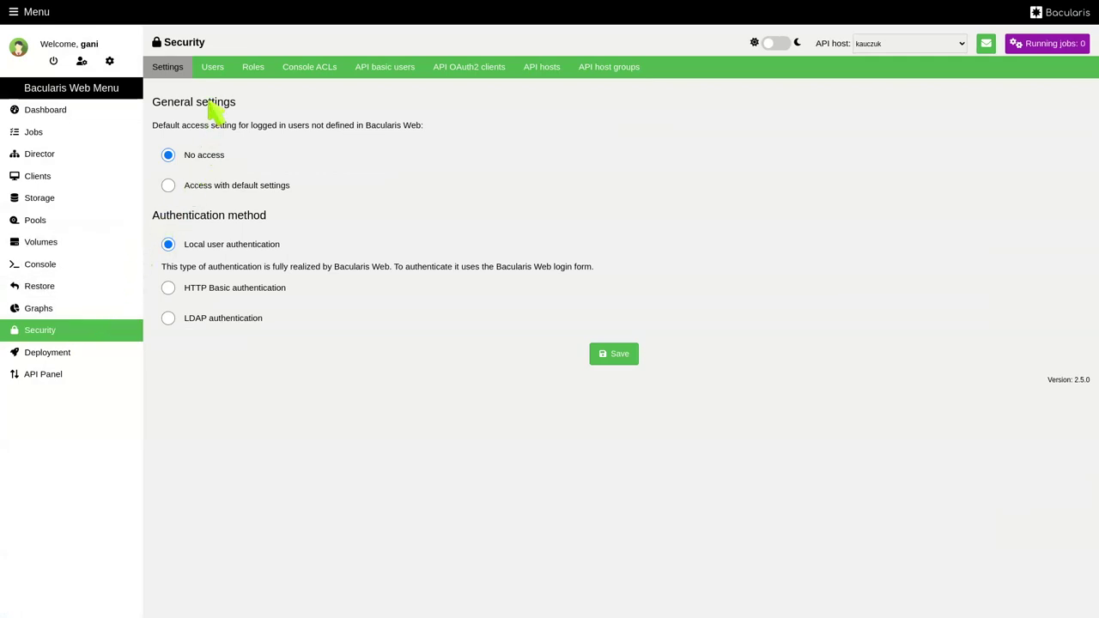
{"action": "left_click", "coordinate": [215, 72]}
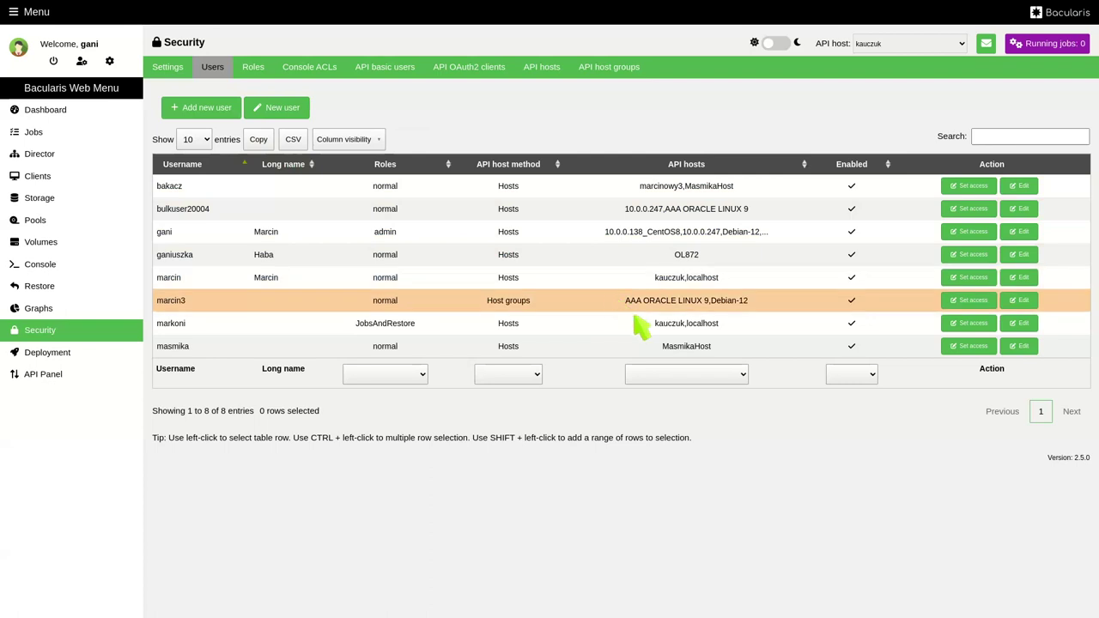
{"action": "left_click", "coordinate": [1019, 346]}
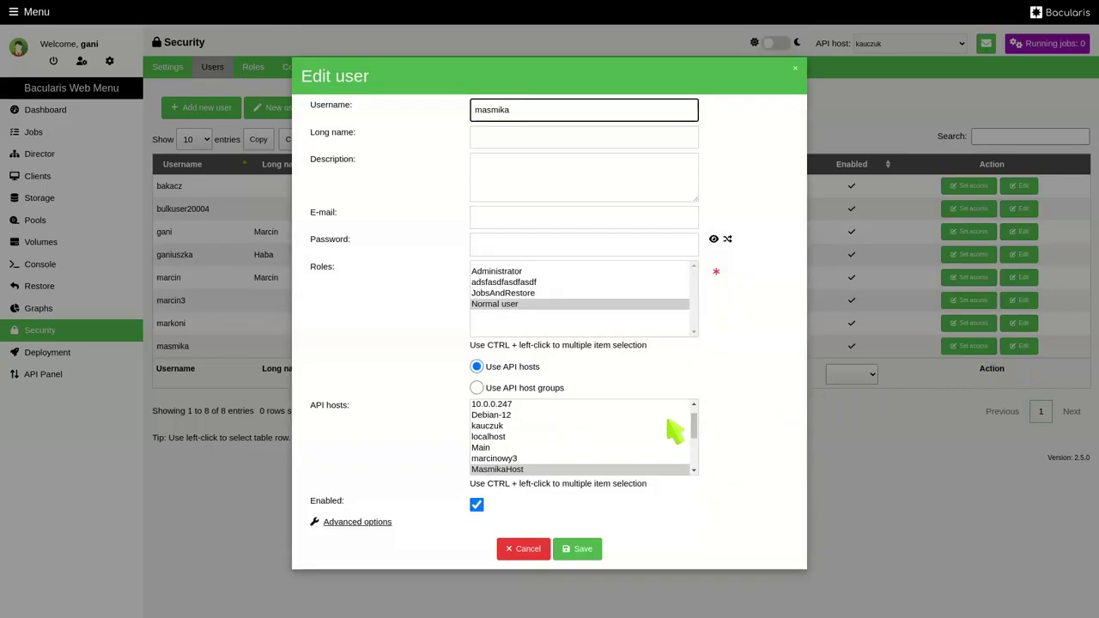
{"action": "left_click", "coordinate": [510, 427], "text": "ctrl"}
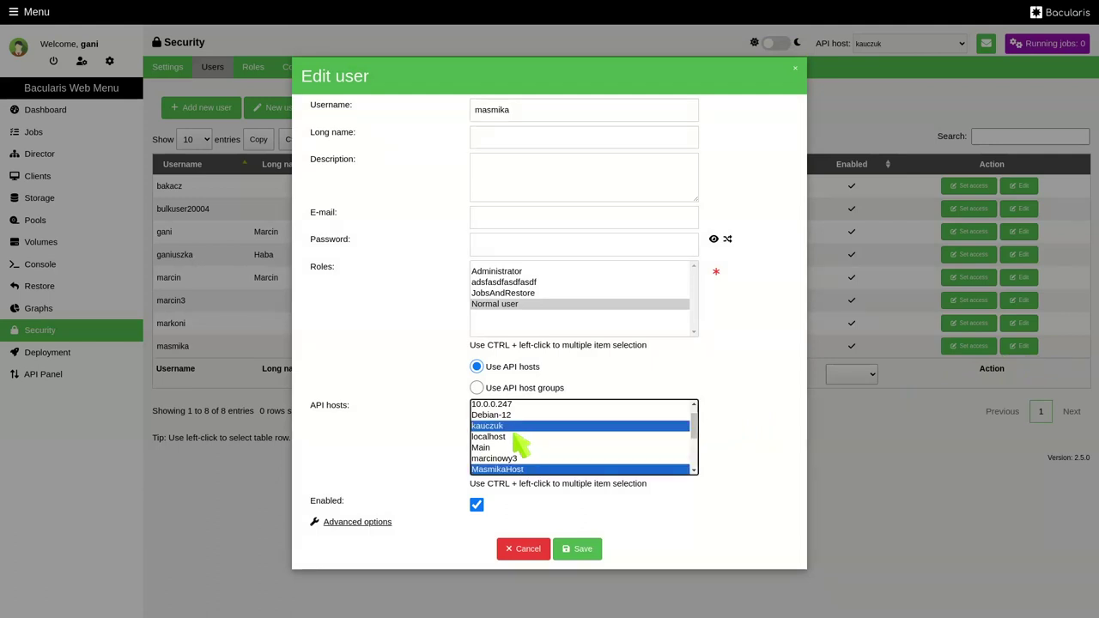
{"action": "left_click", "coordinate": [577, 550]}
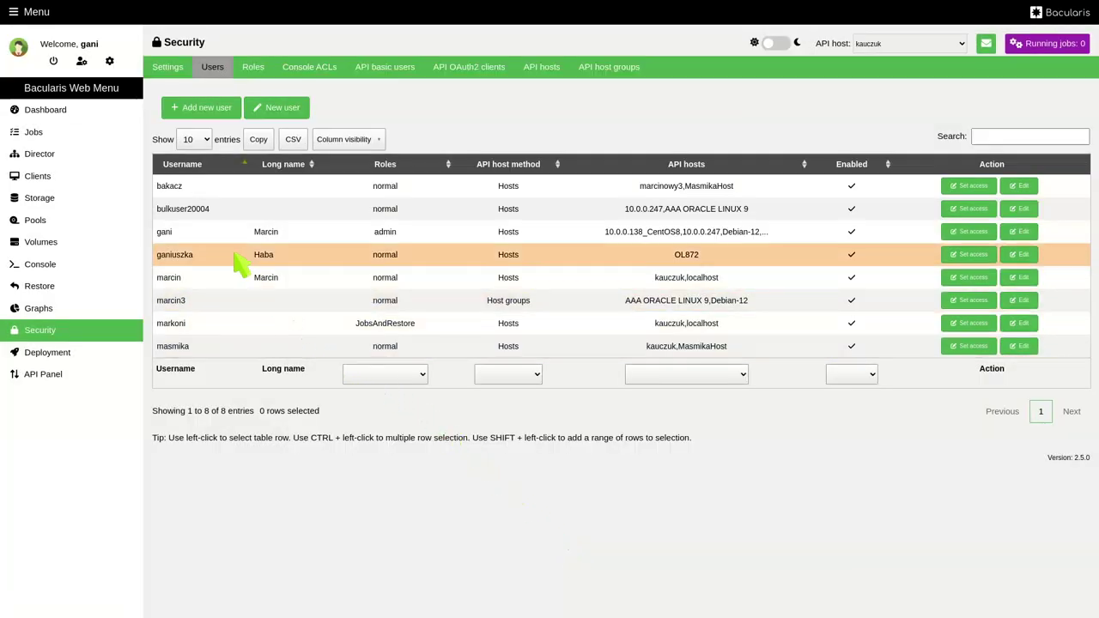
- Log out, log back in with the edited user's username and password, and select kauczuk as the API host
{"action": "left_click", "coordinate": [52, 62]}
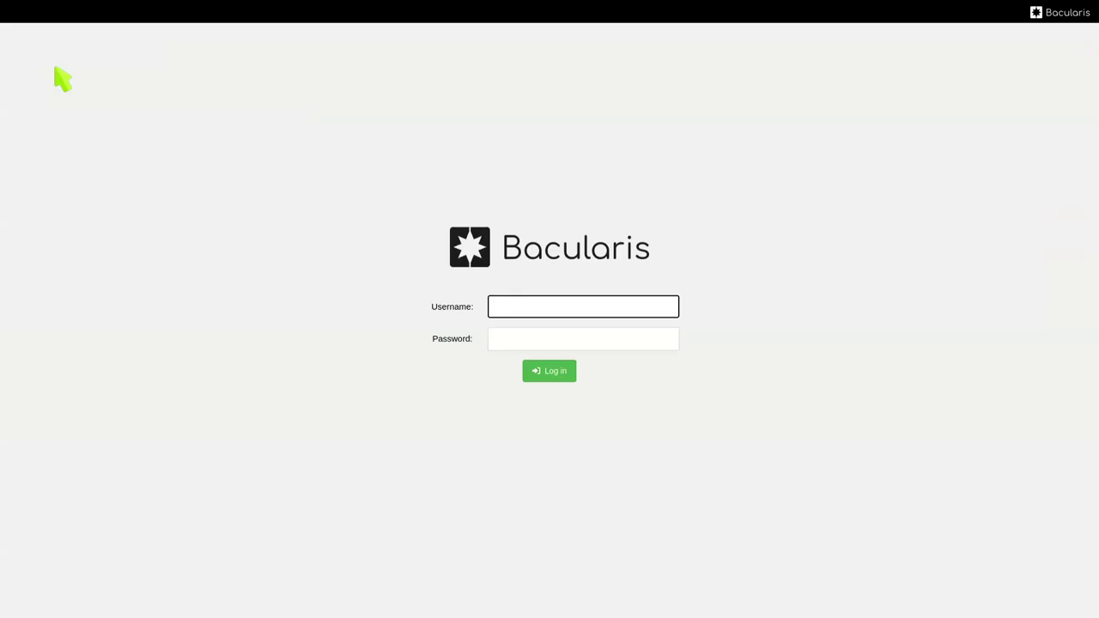
{"action": "type", "text": "masmika"}
{"action": "key", "text": "Tab"}
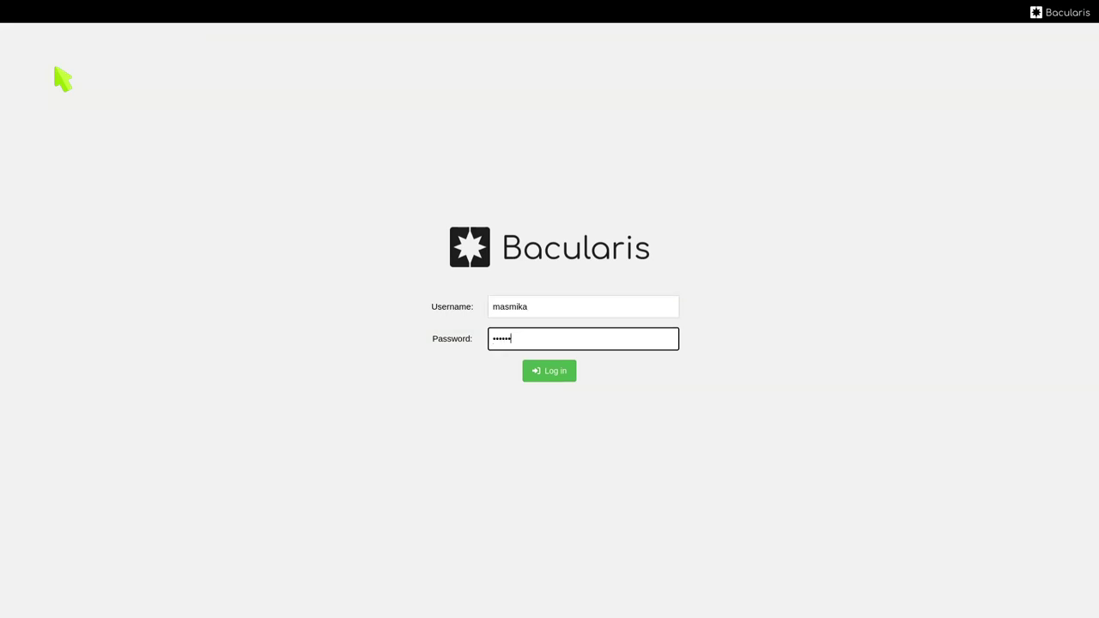
{"action": "key", "text": "Return"}
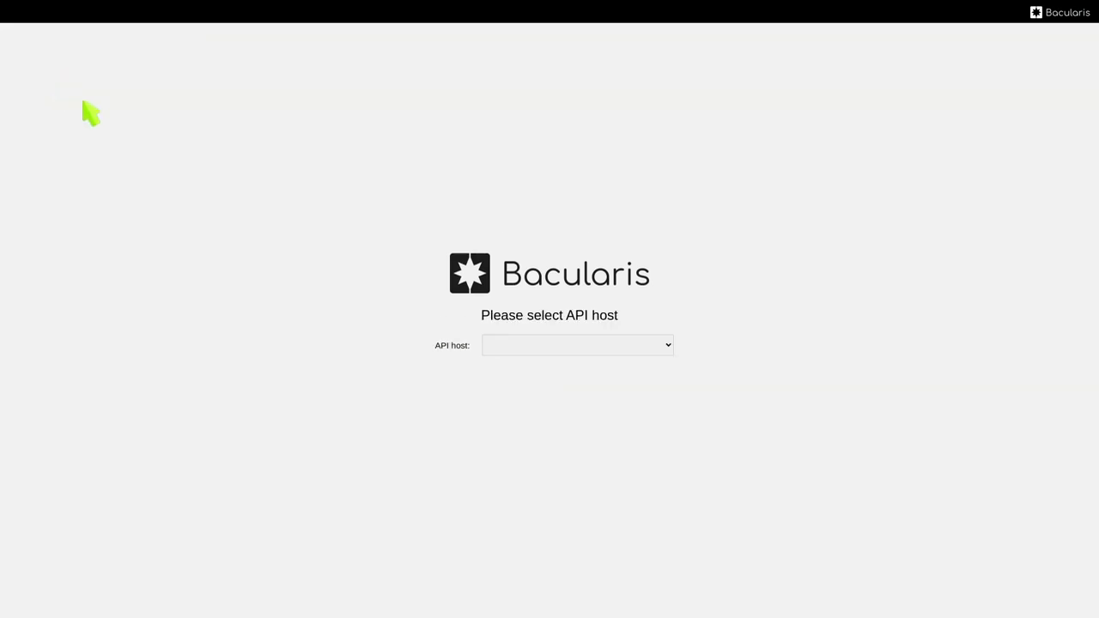
{"action": "left_click", "coordinate": [525, 350]}
{"action": "left_click", "coordinate": [532, 373]}
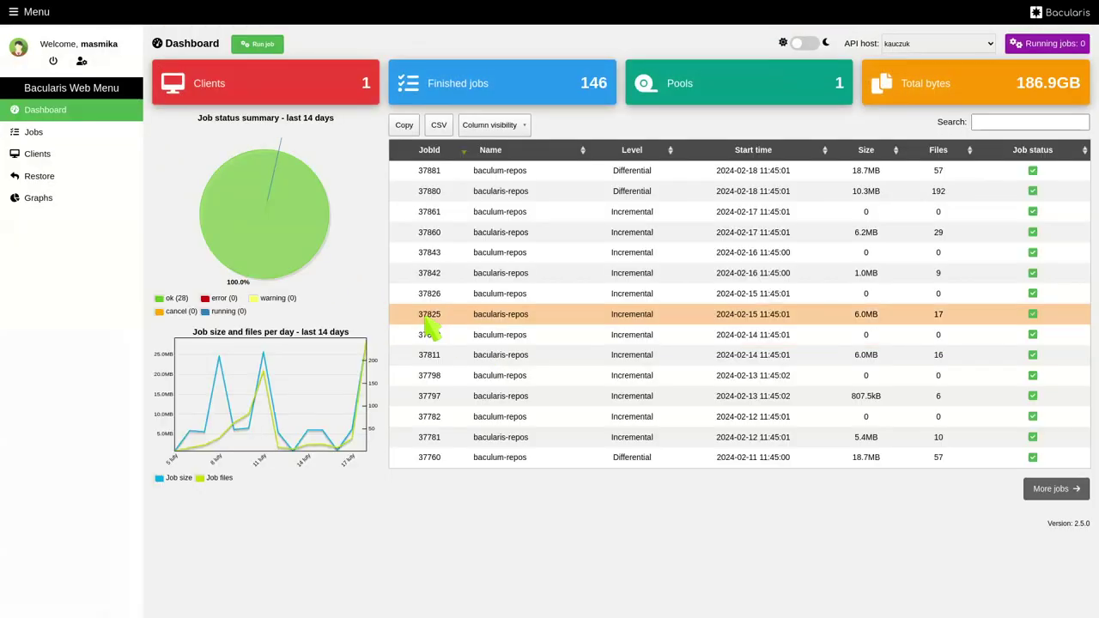
- Check access to the client configuration of darkstar-fd in the client list
{"action": "left_click", "coordinate": [105, 152]}
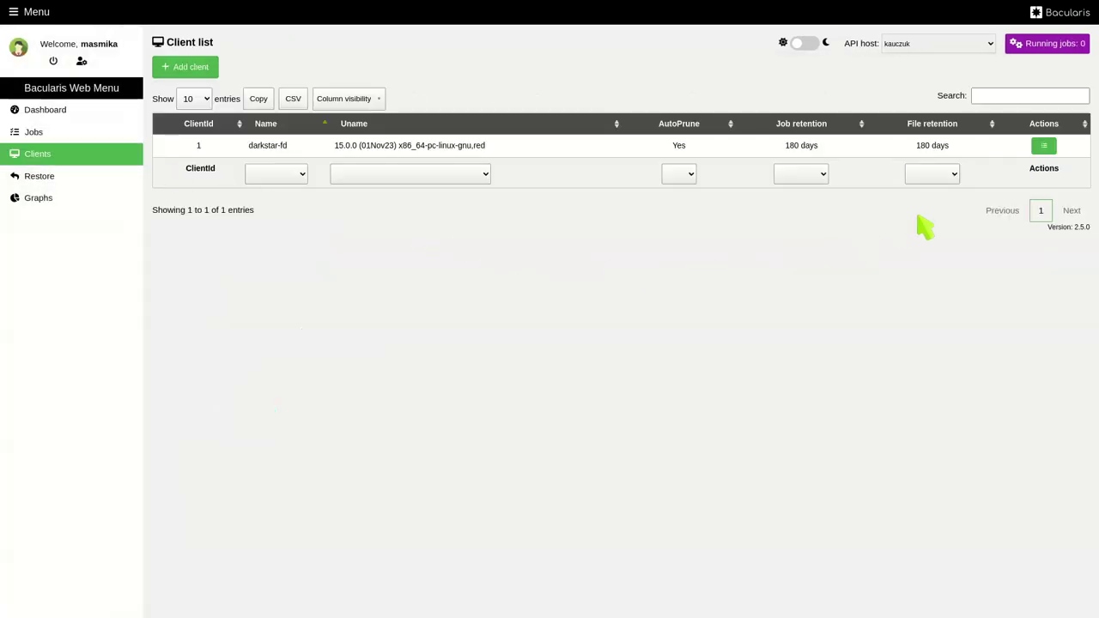
{"action": "left_click", "coordinate": [1047, 146]}
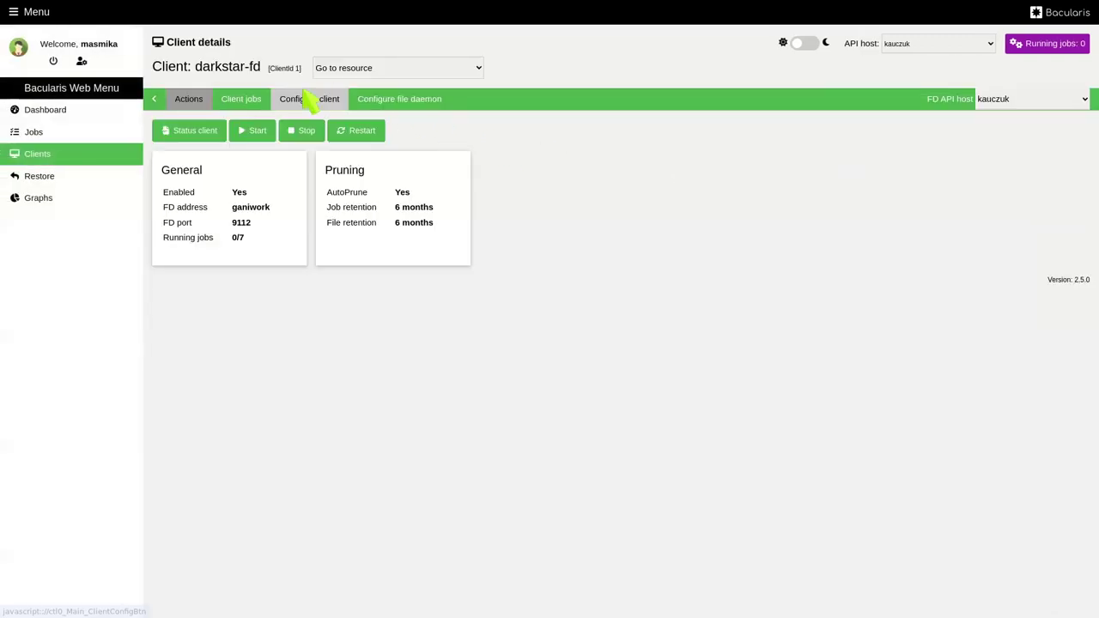
{"action": "left_click", "coordinate": [307, 102]}
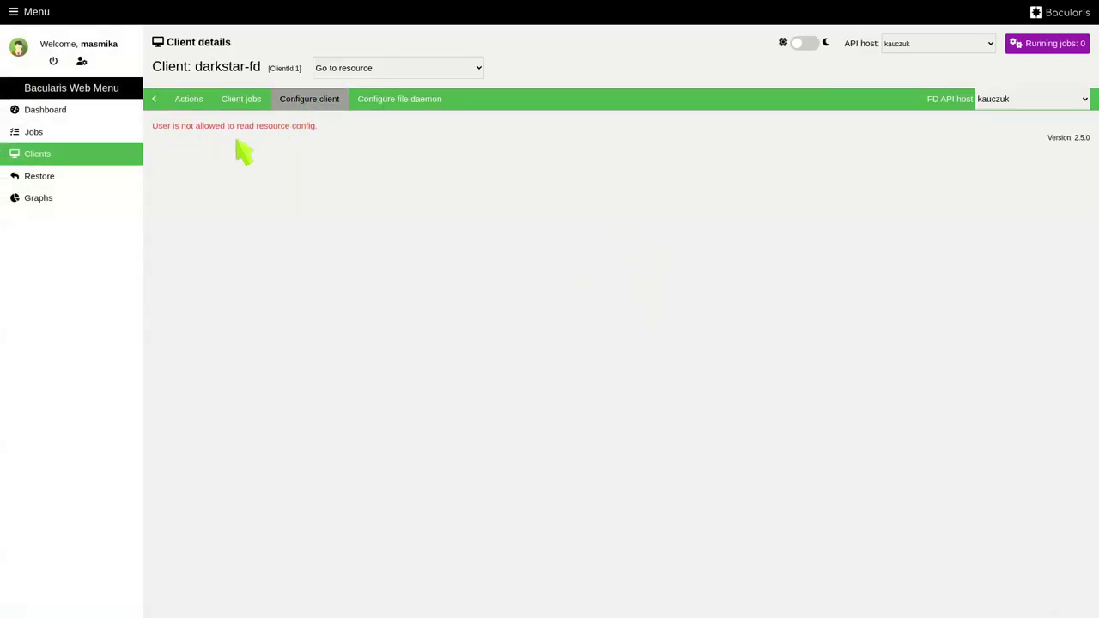
- Test write access by trying to save the job and fileset configurations of the bacularis-repos job from the job history
{"action": "left_click", "coordinate": [70, 134]}
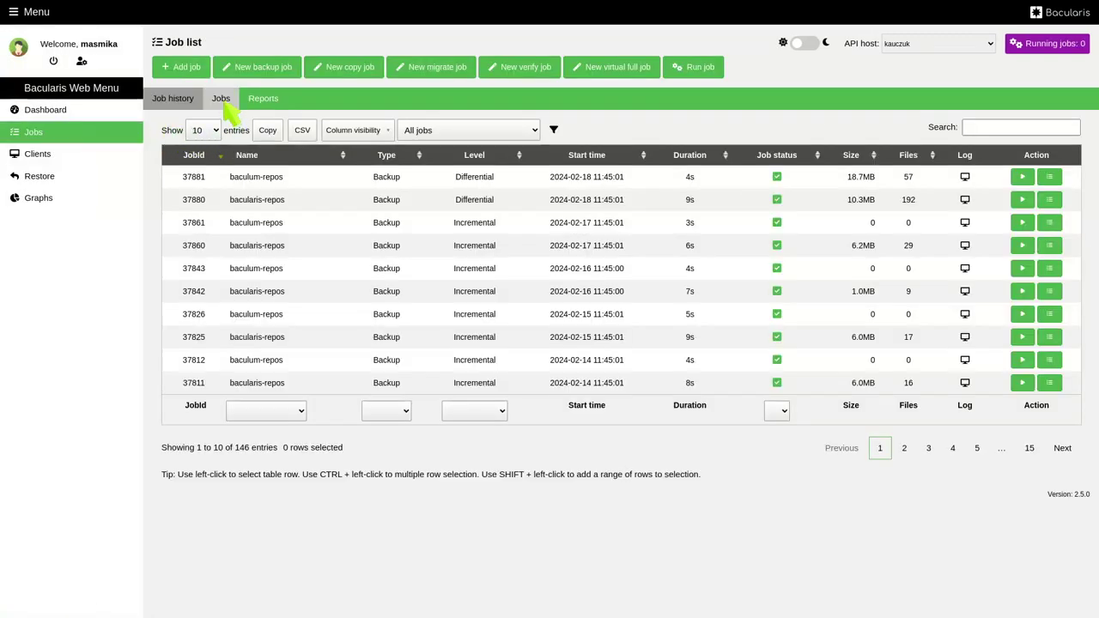
{"action": "left_click", "coordinate": [1050, 200]}
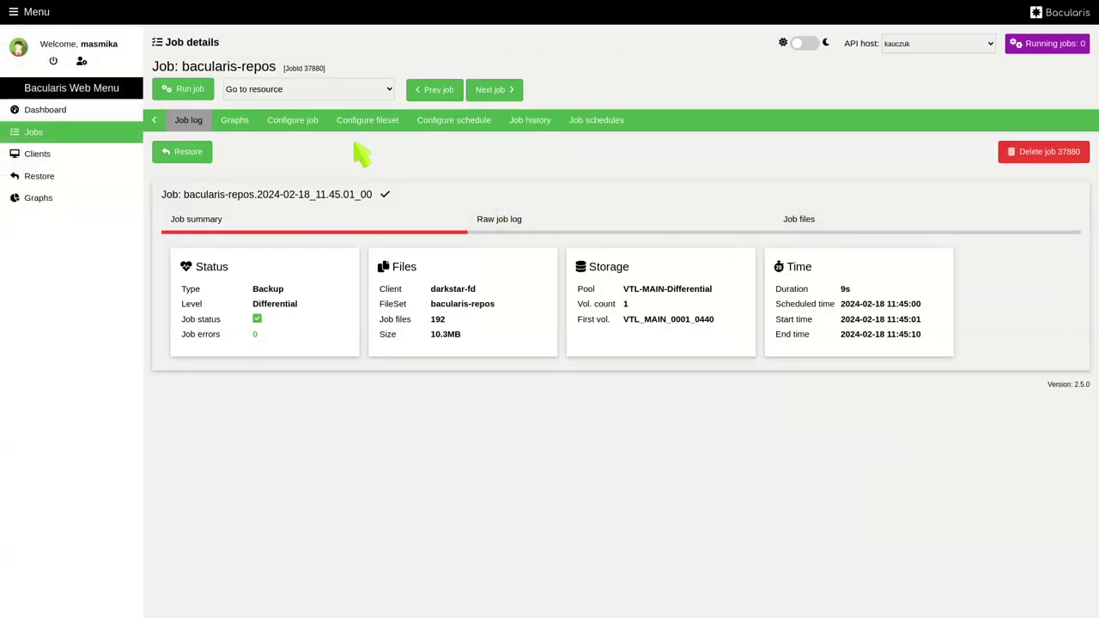
{"action": "left_click", "coordinate": [319, 122]}
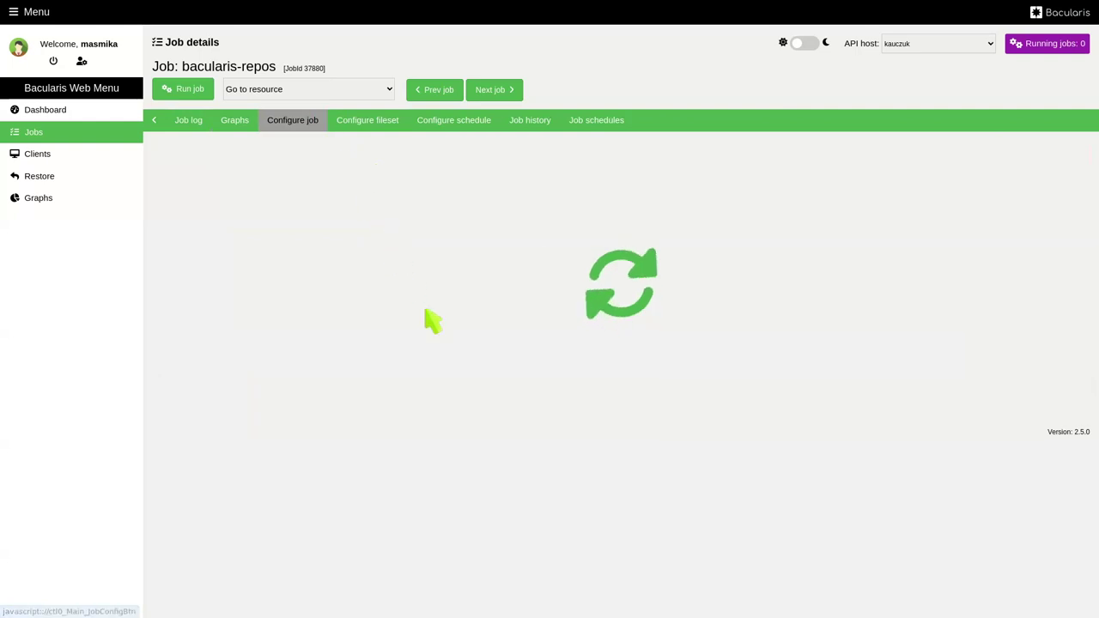
{"action": "left_click", "coordinate": [532, 602]}
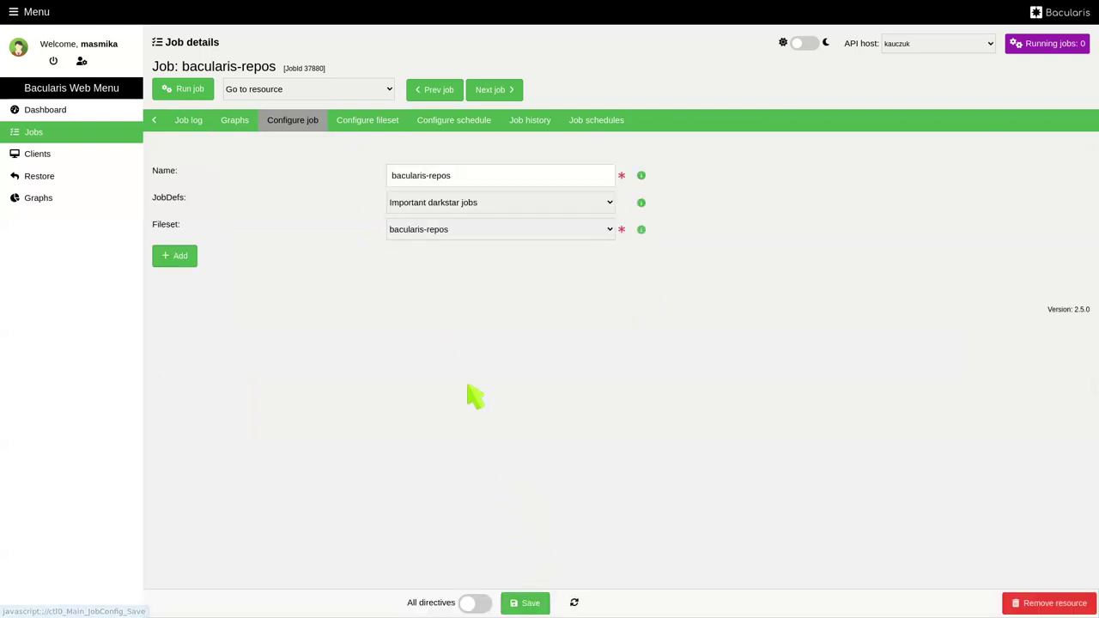
{"action": "left_click", "coordinate": [371, 122]}
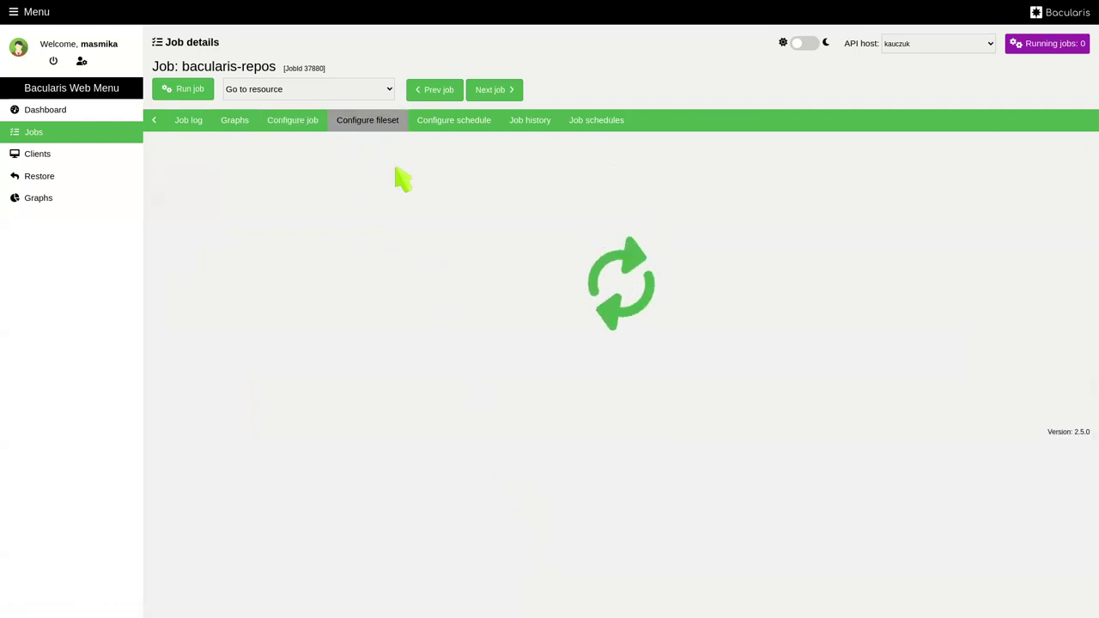
{"action": "left_click", "coordinate": [563, 601]}
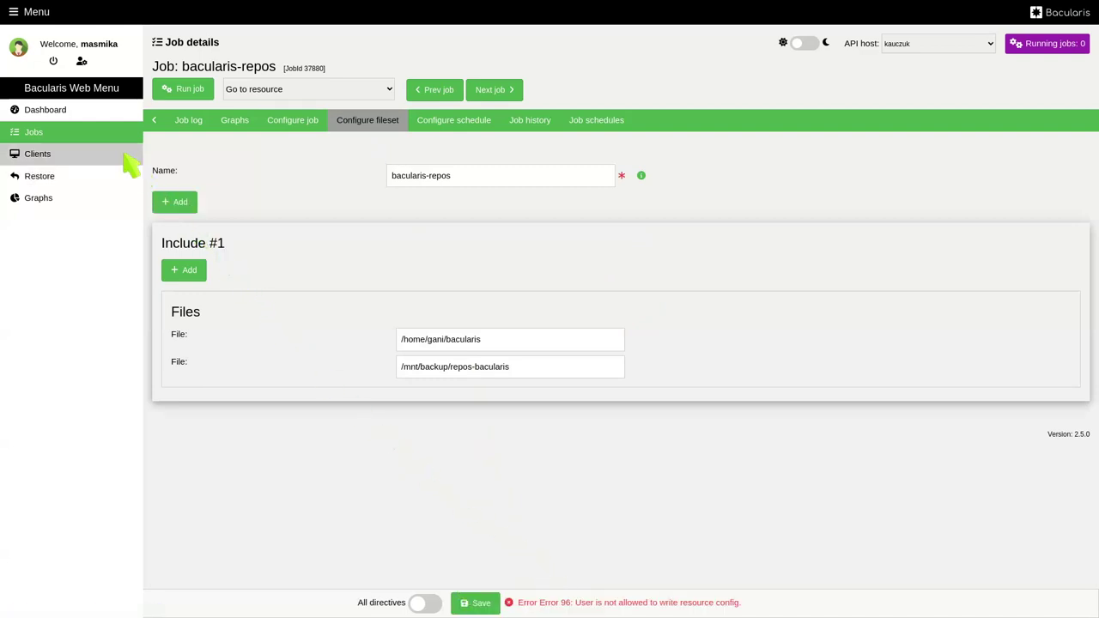
- Log out, log back in as administrator with the username, password and authenticator code, and select Main as the API host
{"action": "left_click", "coordinate": [54, 62]}
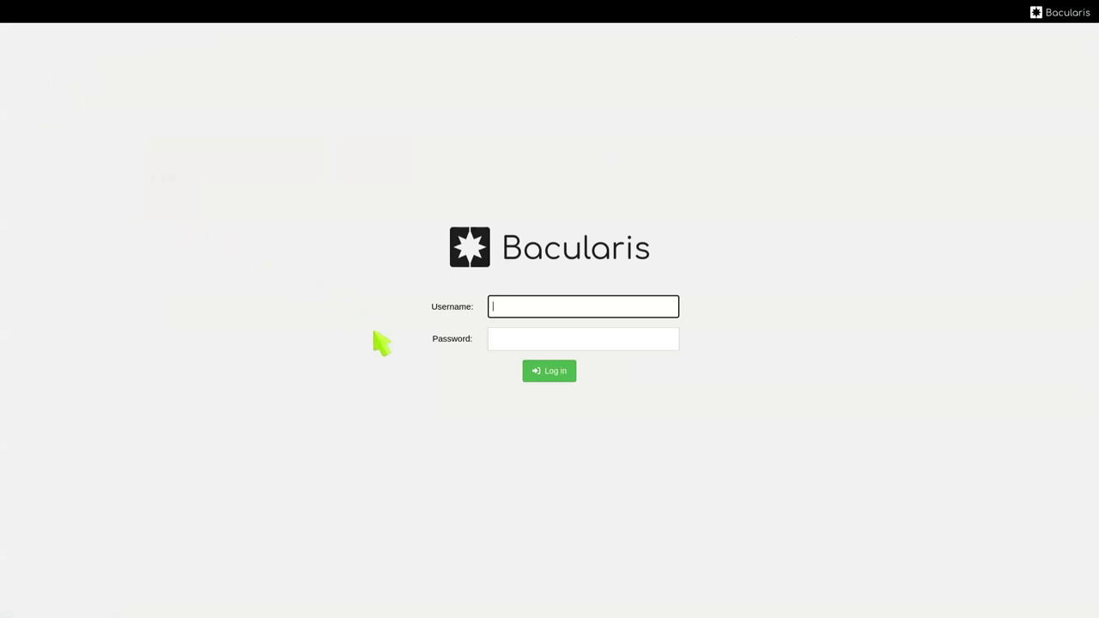
{"action": "key", "text": "Tab"}
{"action": "type", "text": "•"}
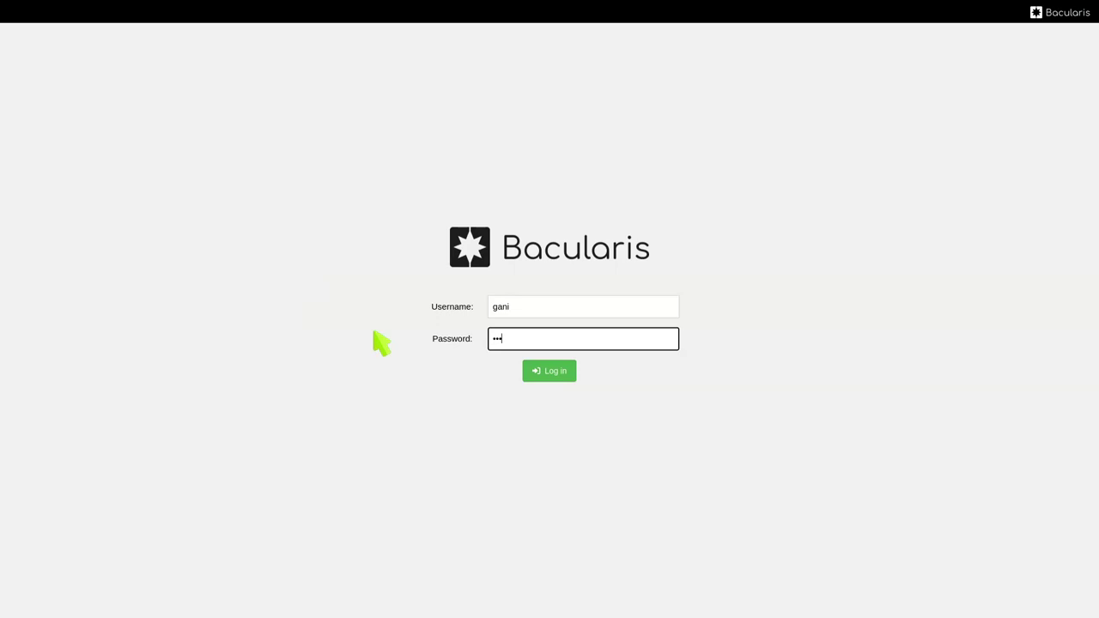
{"action": "left_click", "coordinate": [550, 372]}
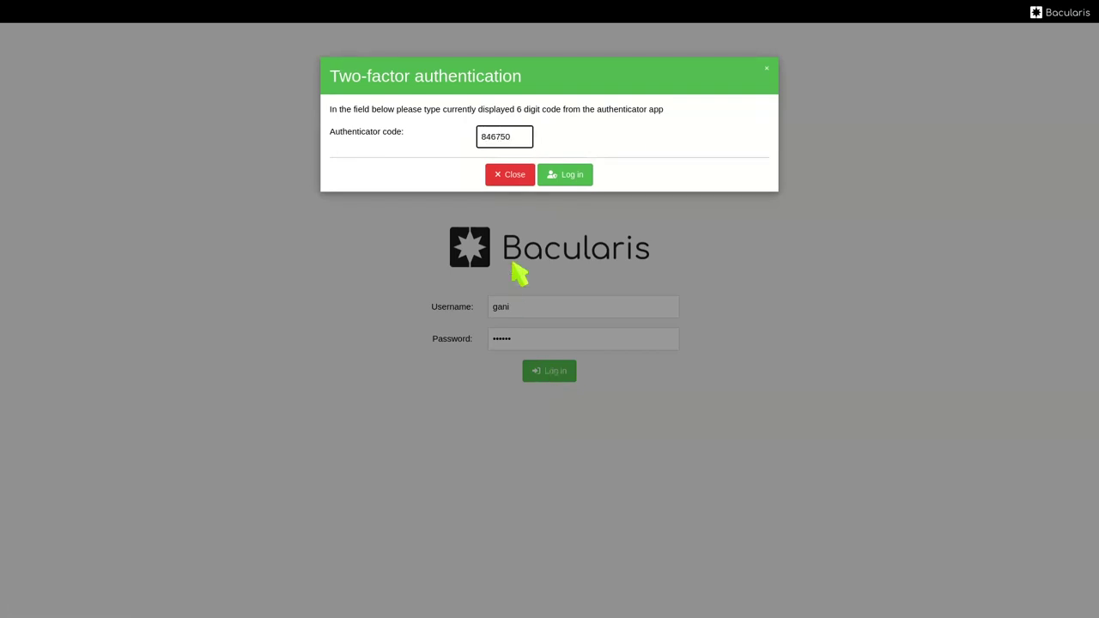
{"action": "left_click", "coordinate": [561, 176]}
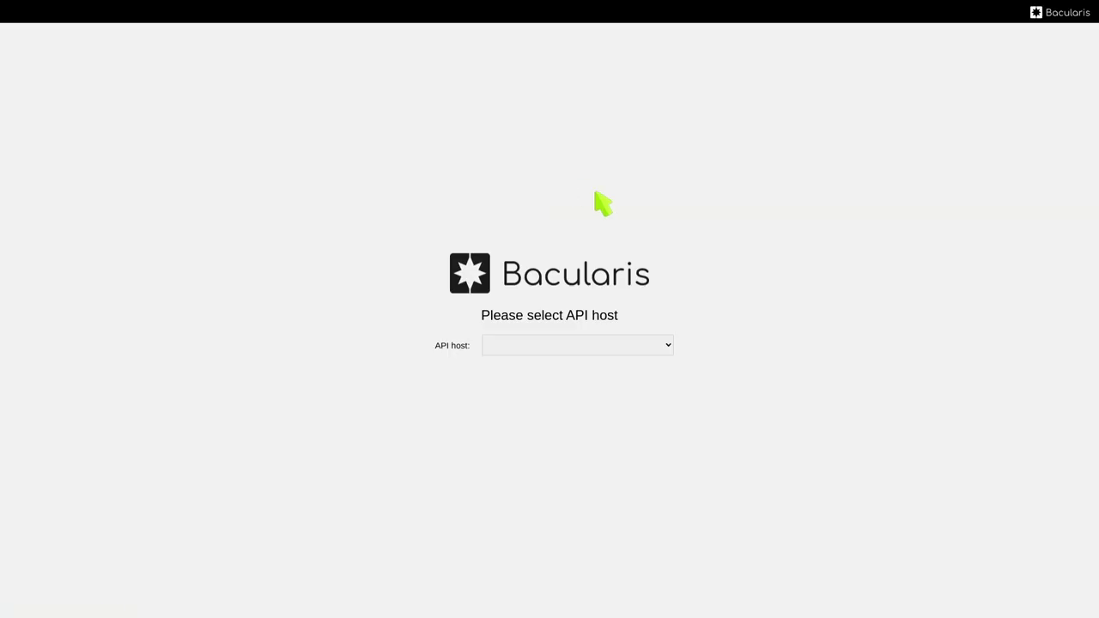
{"action": "left_click", "coordinate": [592, 345]}
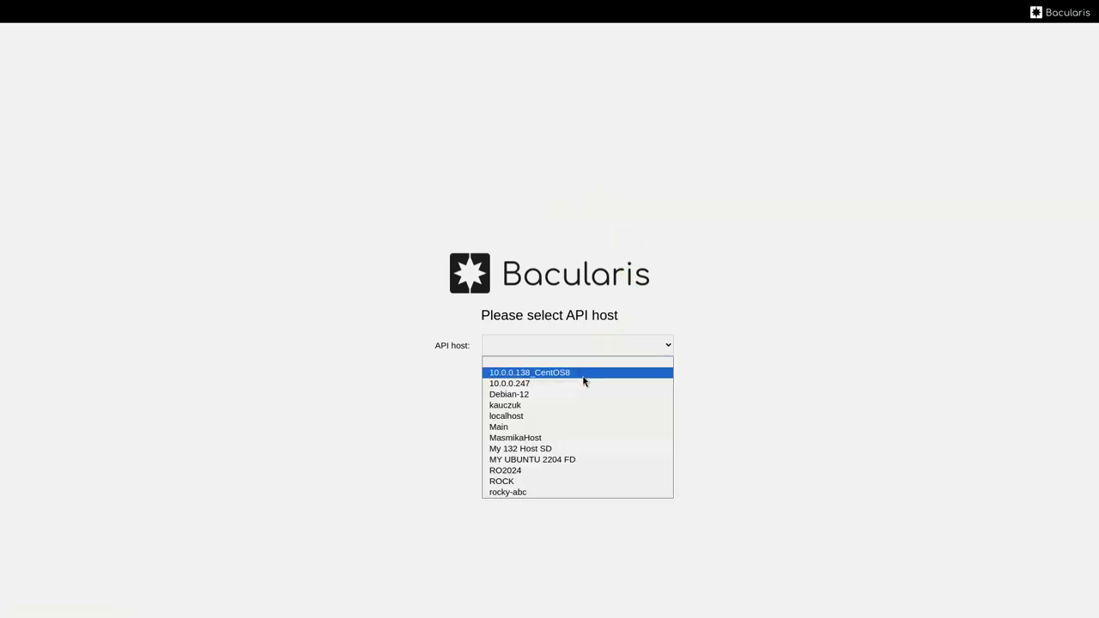
{"action": "left_click", "coordinate": [566, 427]}
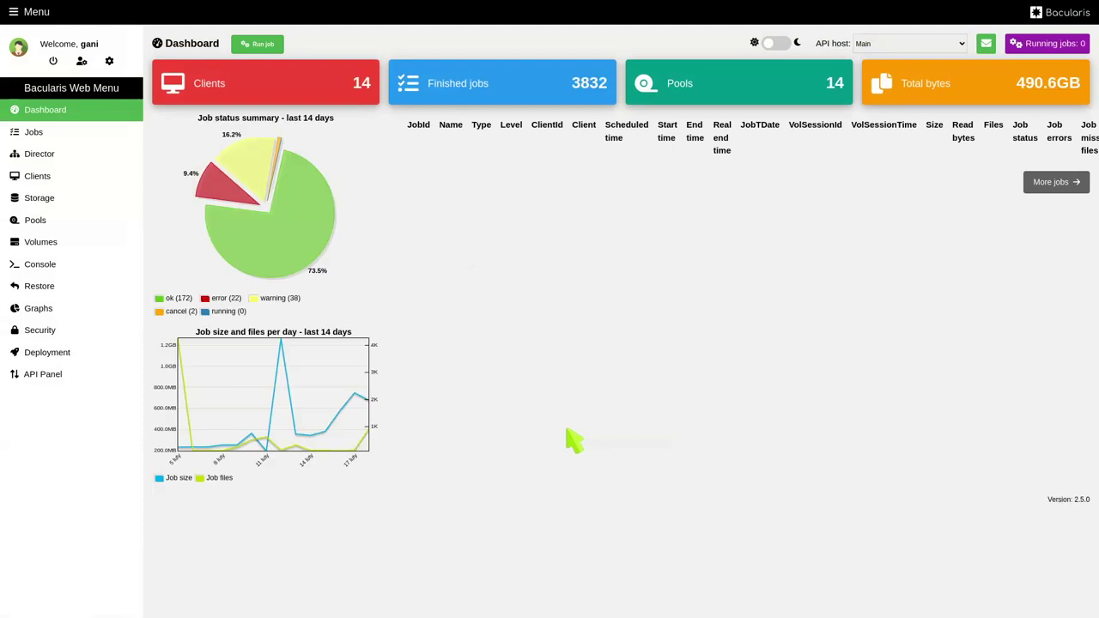
- Disable the Director resource permissions in the kauczuk API host's access settings and save them
{"action": "left_click", "coordinate": [102, 333]}
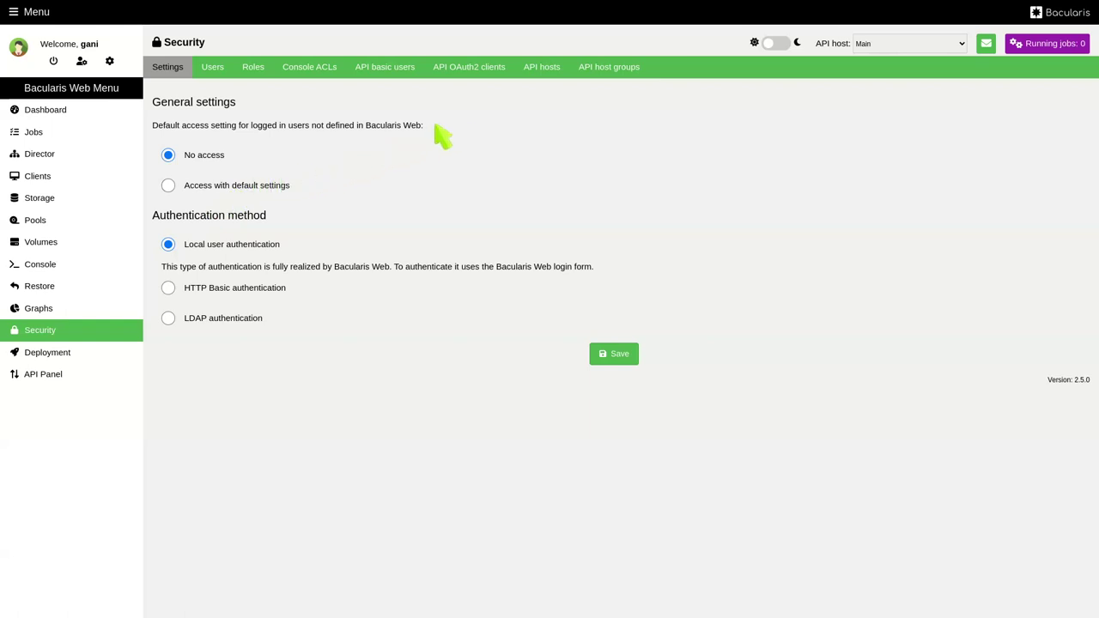
{"action": "left_click", "coordinate": [546, 68]}
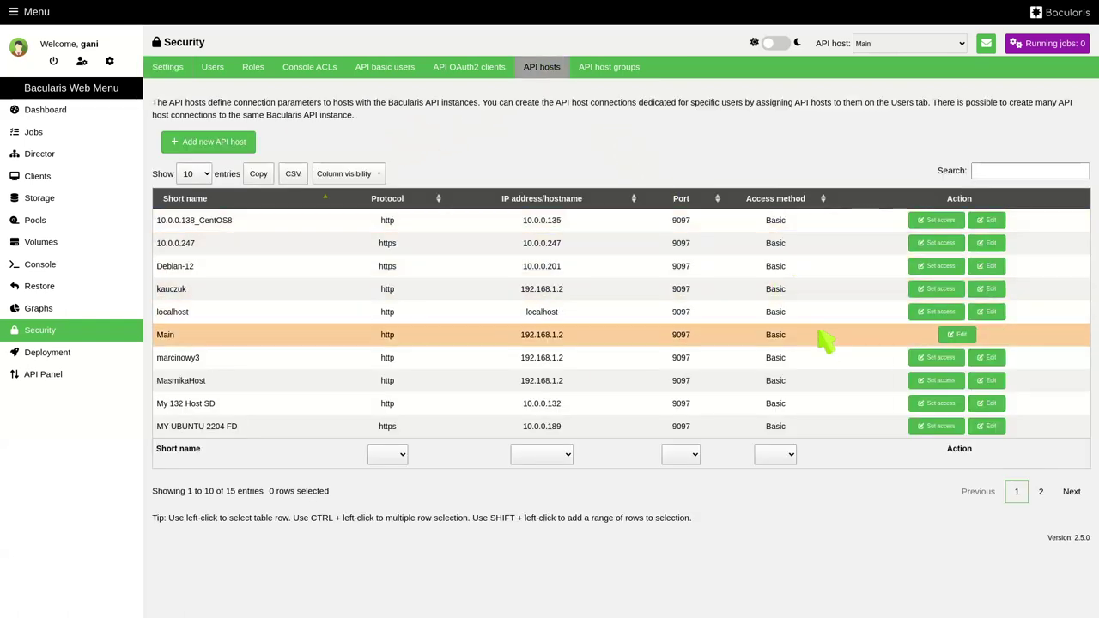
{"action": "left_click", "coordinate": [938, 289]}
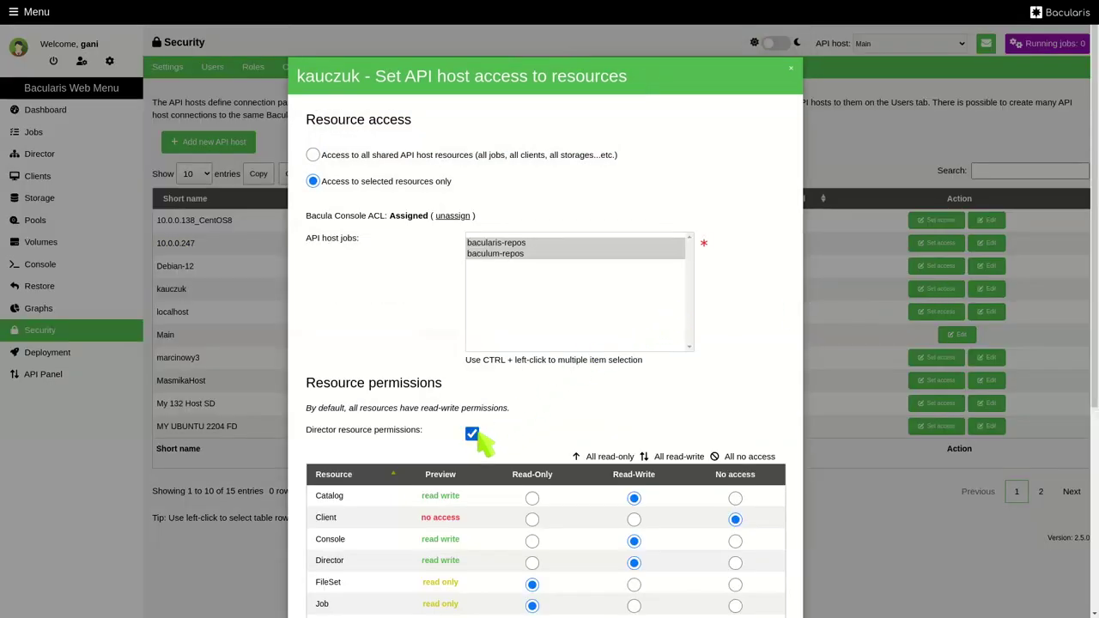
{"action": "left_click", "coordinate": [472, 434]}
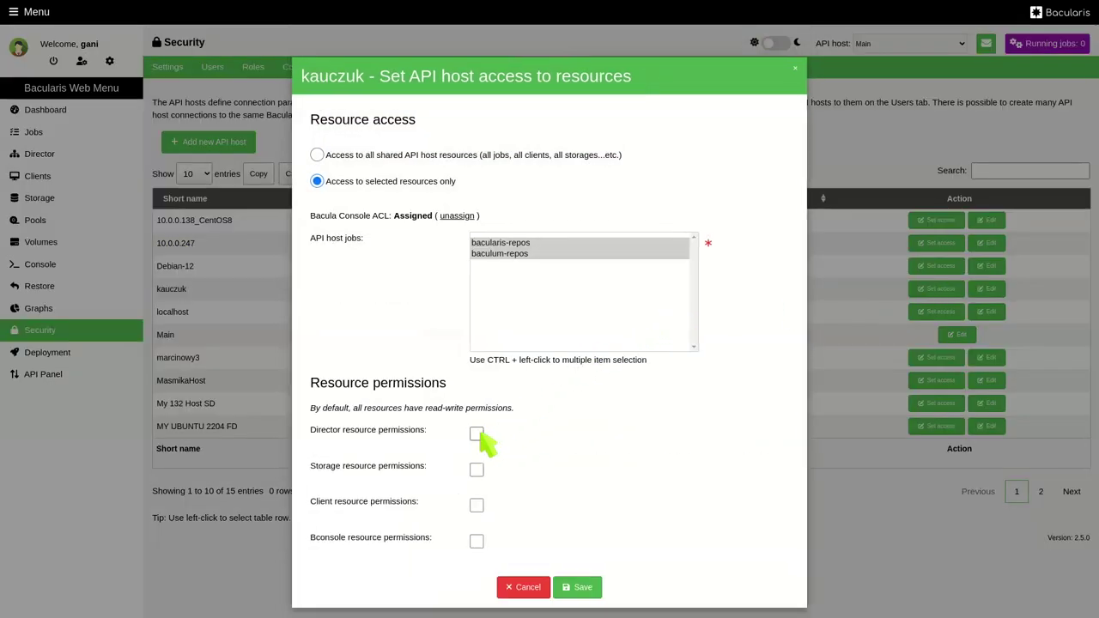
{"action": "left_click", "coordinate": [576, 587]}
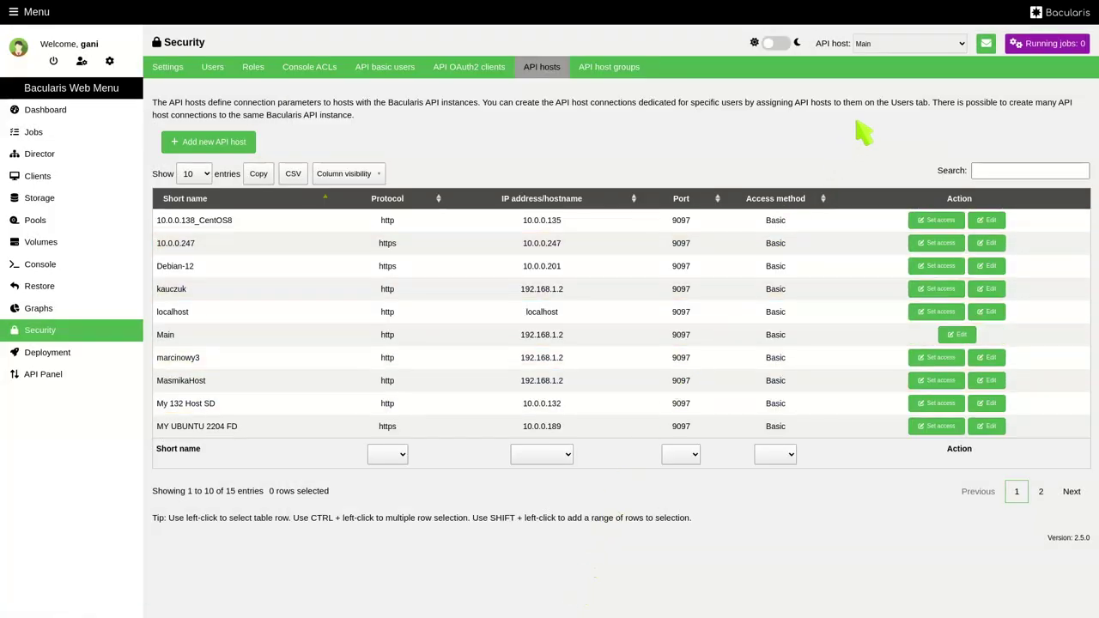
- With kauczuk as the API host, save the Czekacz job unchanged in the Director configuration and check access to the Client resources
{"action": "left_click", "coordinate": [868, 47]}
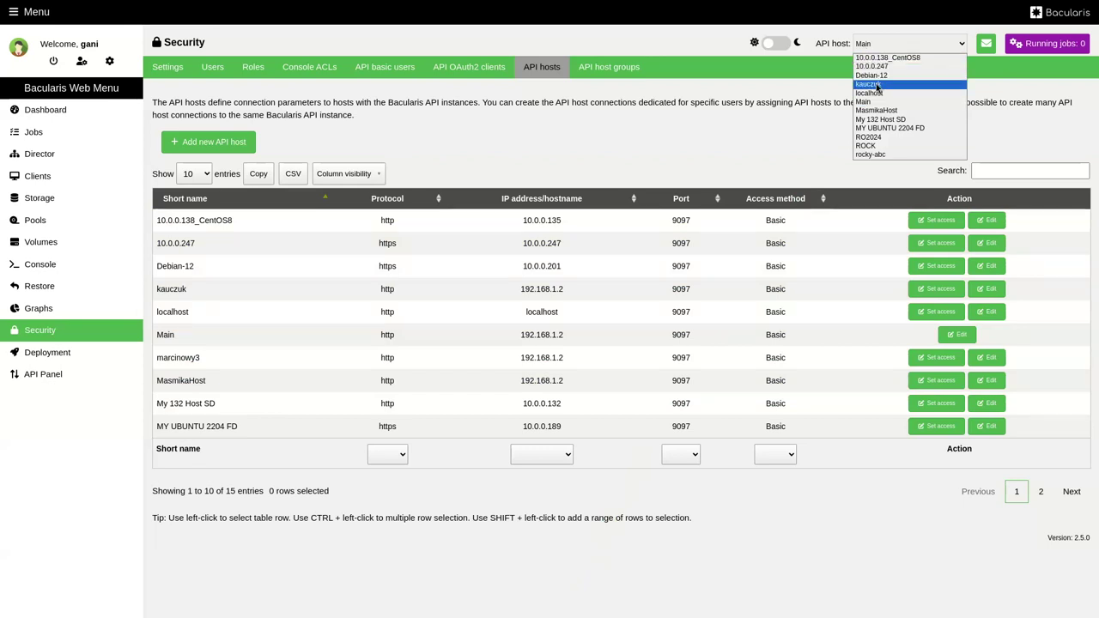
{"action": "left_click", "coordinate": [884, 74]}
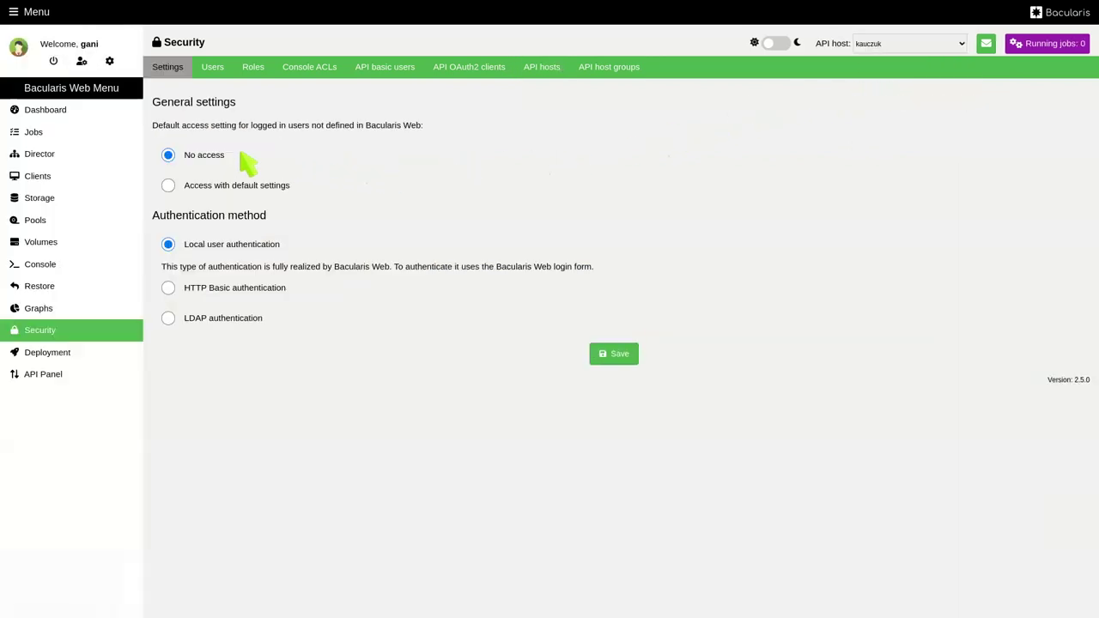
{"action": "left_click", "coordinate": [74, 151]}
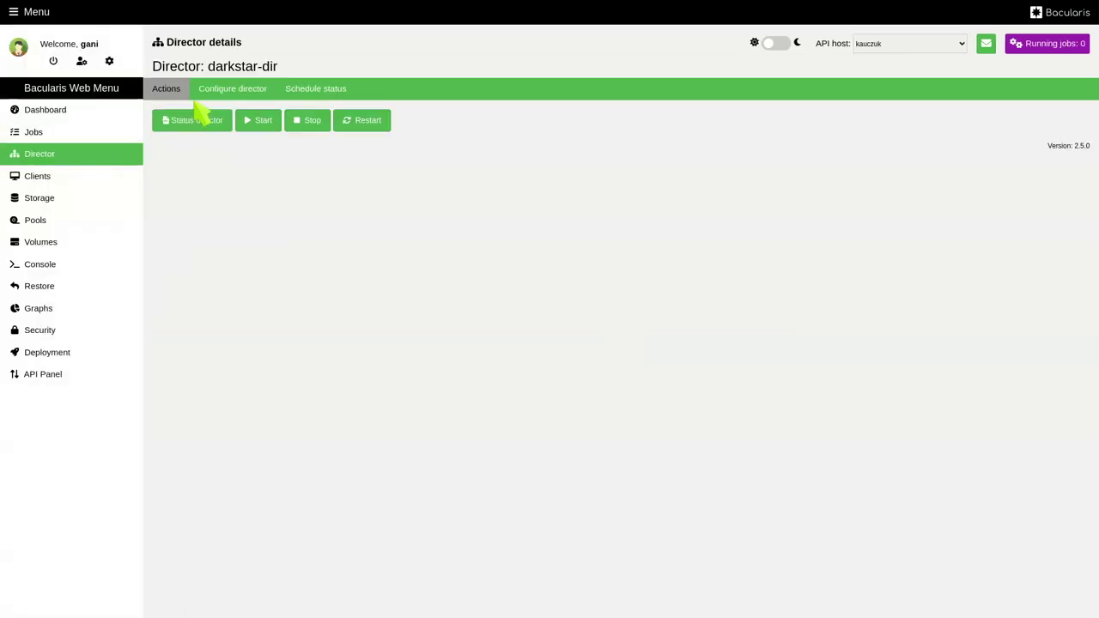
{"action": "left_click", "coordinate": [229, 98]}
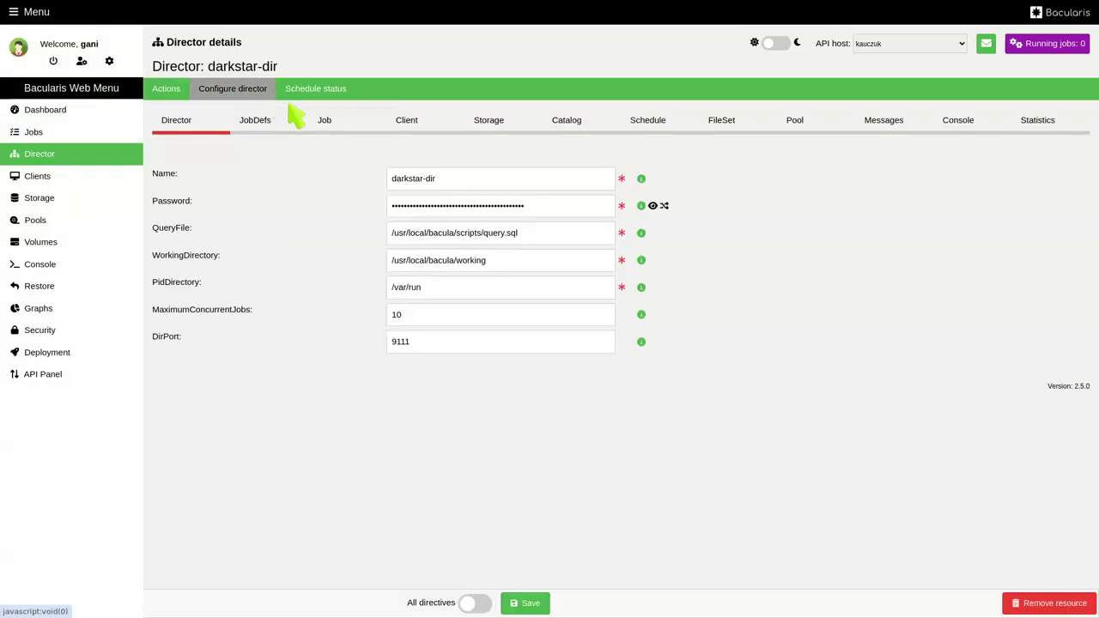
{"action": "left_click", "coordinate": [326, 125]}
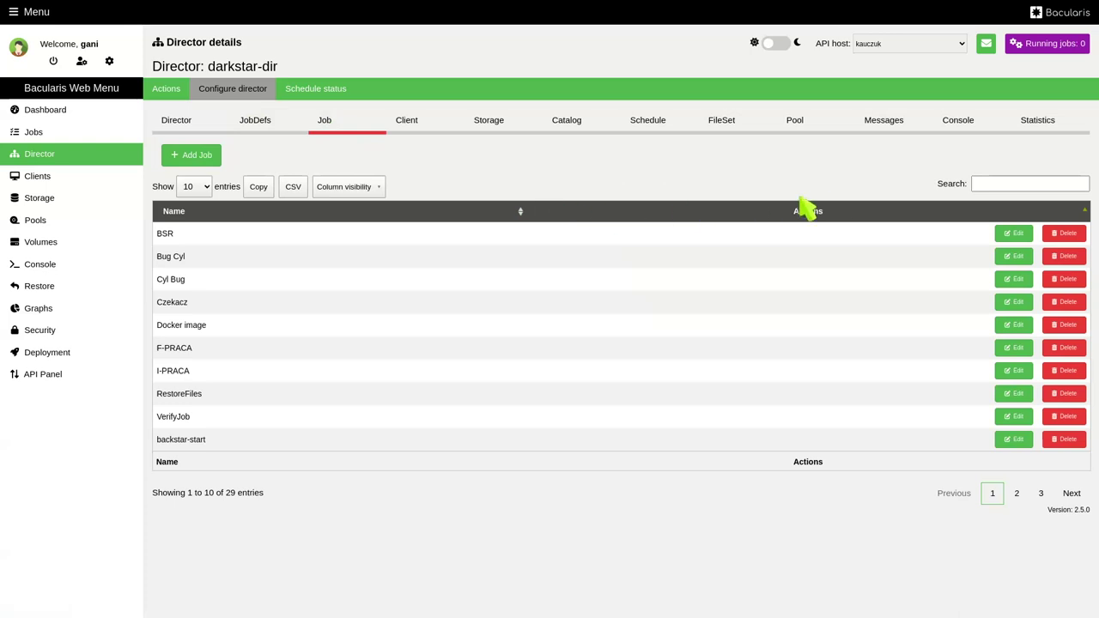
{"action": "left_click", "coordinate": [1013, 301]}
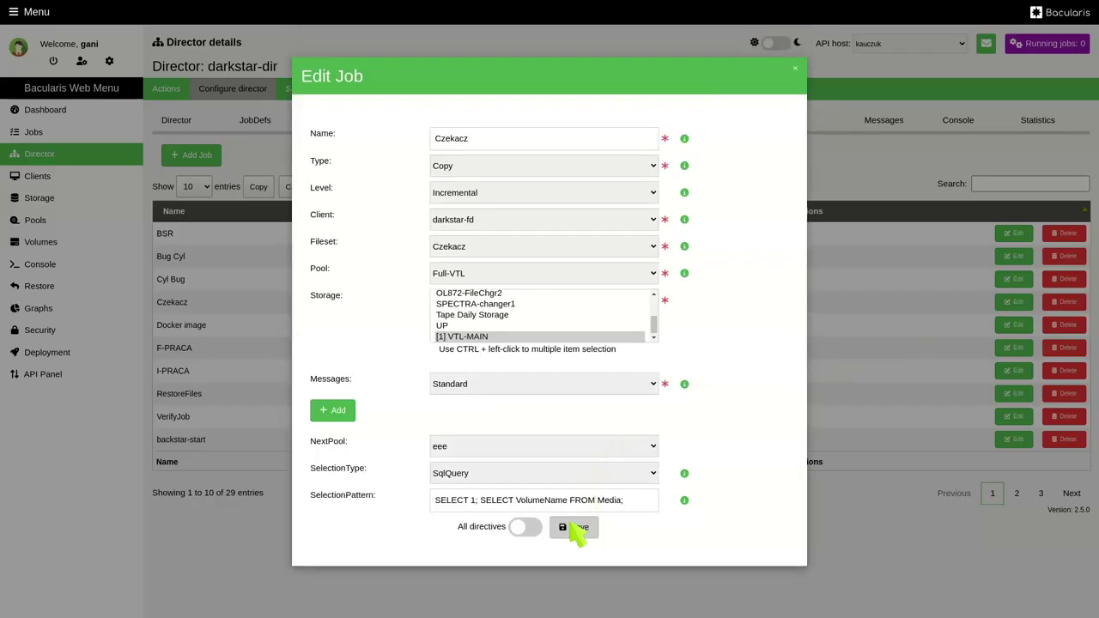
{"action": "left_click", "coordinate": [575, 533]}
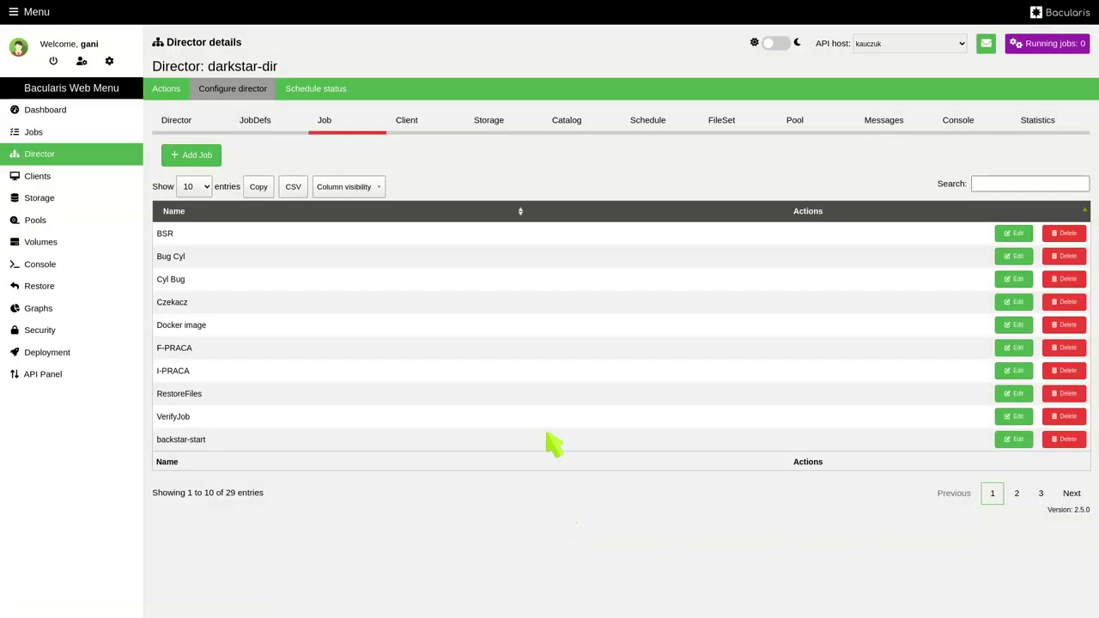
{"action": "left_click", "coordinate": [411, 124]}
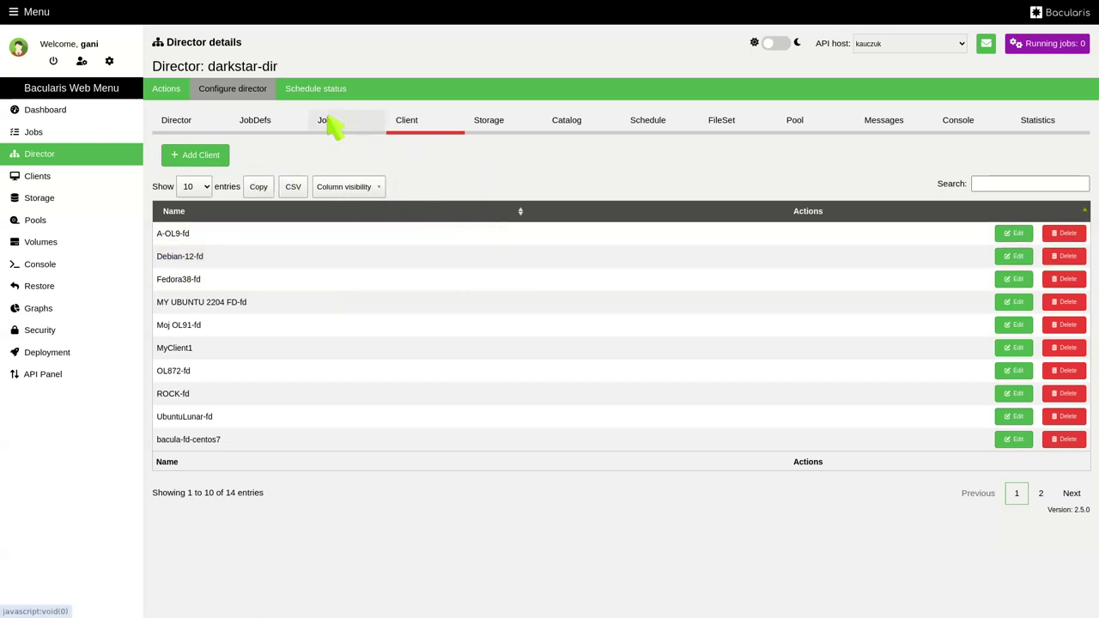
- Log out, log back in with the normal user's username and password, and select kauczuk as the API host
{"action": "left_click", "coordinate": [53, 61]}
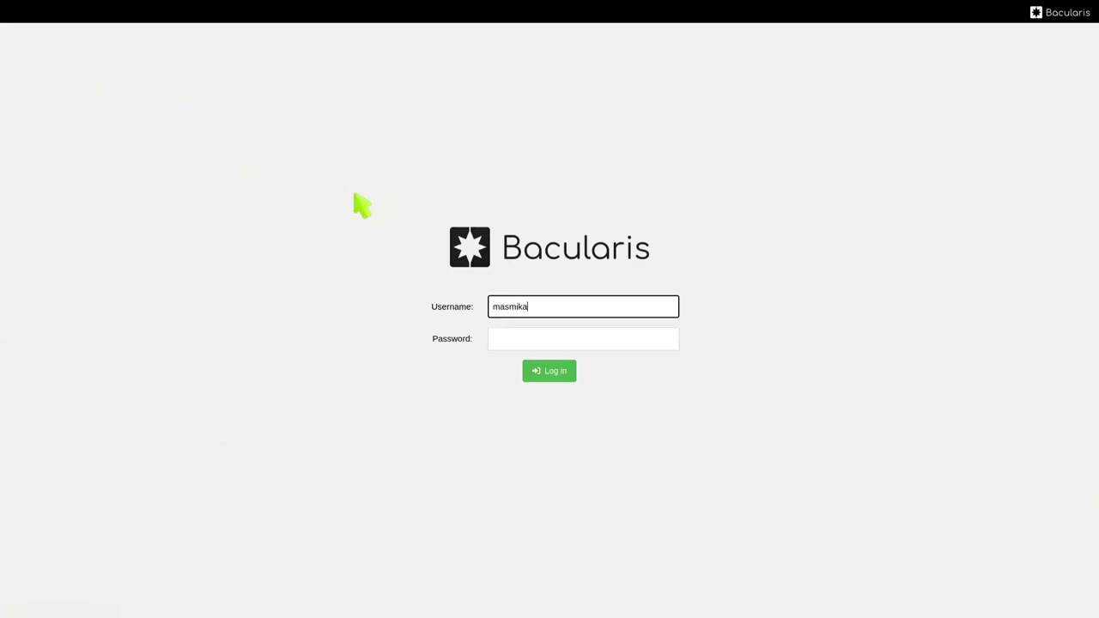
{"action": "key", "text": "Tab"}
{"action": "type", "text": "a"}
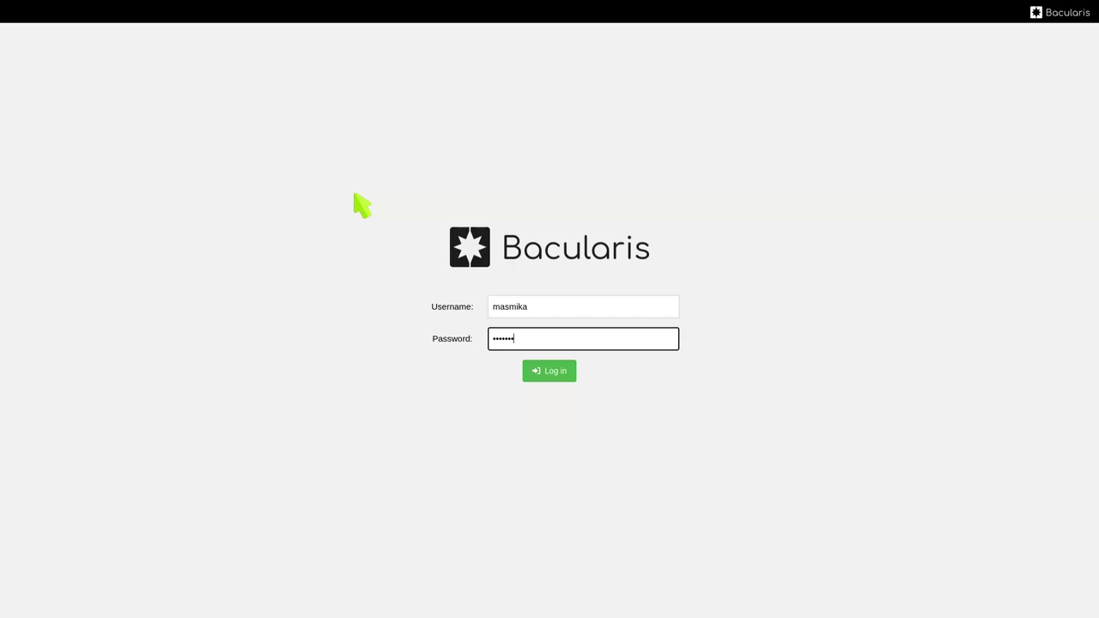
{"action": "left_click", "coordinate": [535, 371]}
{"action": "left_click", "coordinate": [546, 350]}
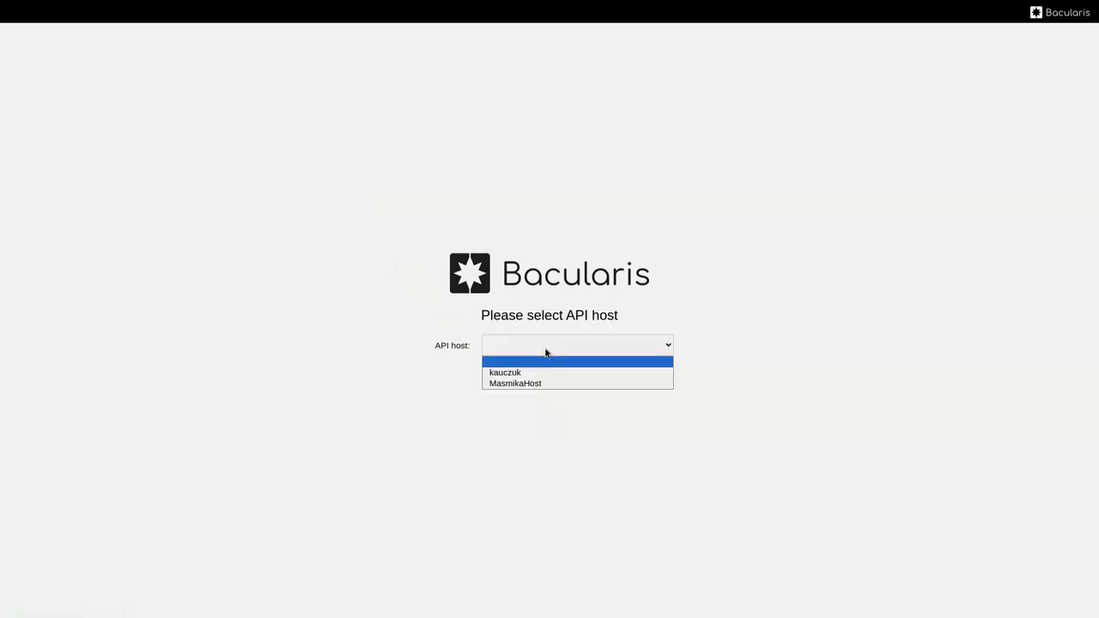
{"action": "left_click", "coordinate": [538, 372]}
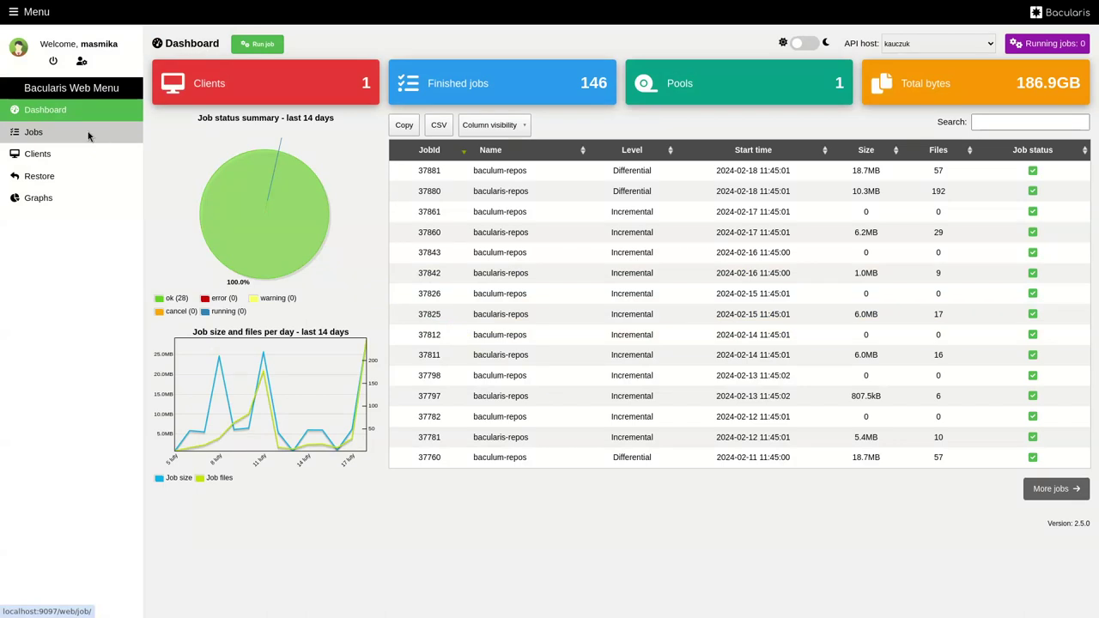
- Open the most recent bacularis-repos job from the job history and save its job configuration unchanged to test write access
{"action": "left_click", "coordinate": [87, 132]}
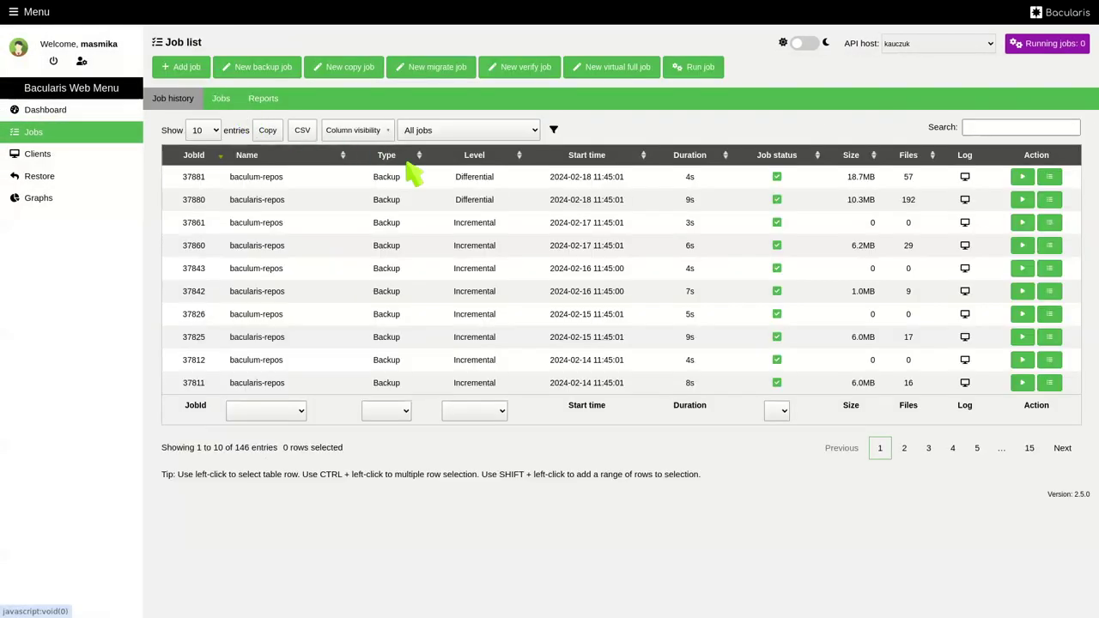
{"action": "left_click", "coordinate": [1050, 200]}
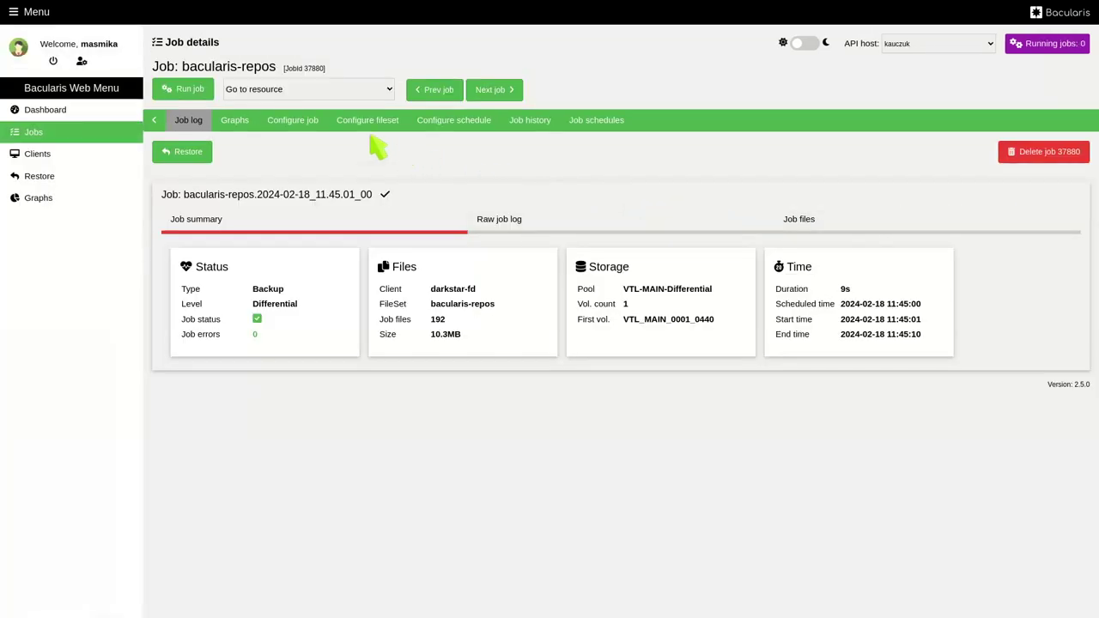
{"action": "left_click", "coordinate": [311, 129]}
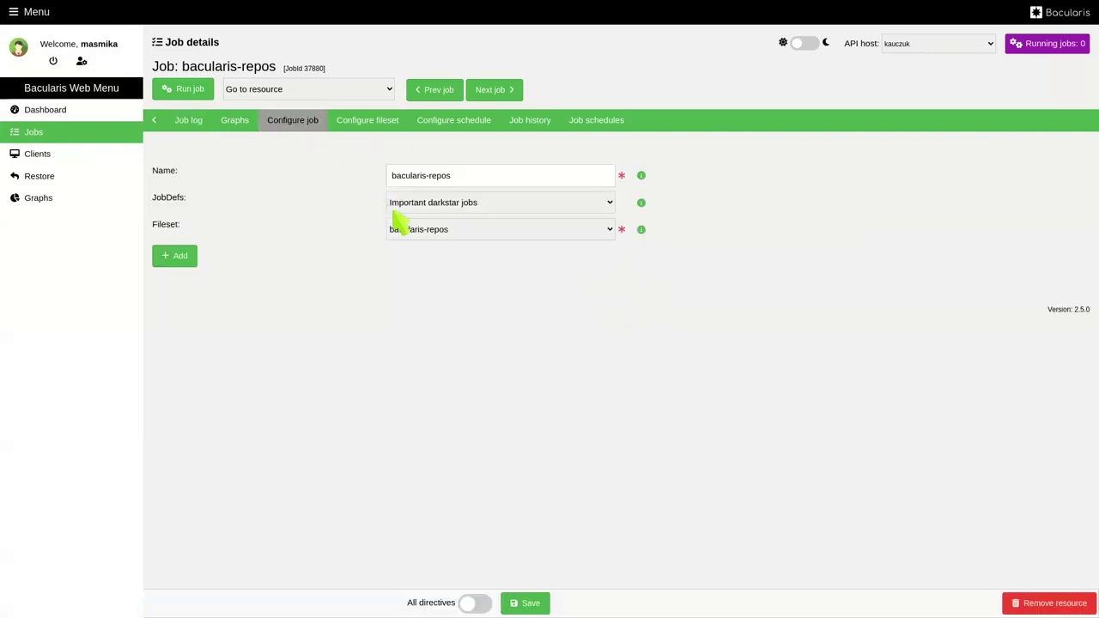
{"action": "left_click", "coordinate": [526, 601]}
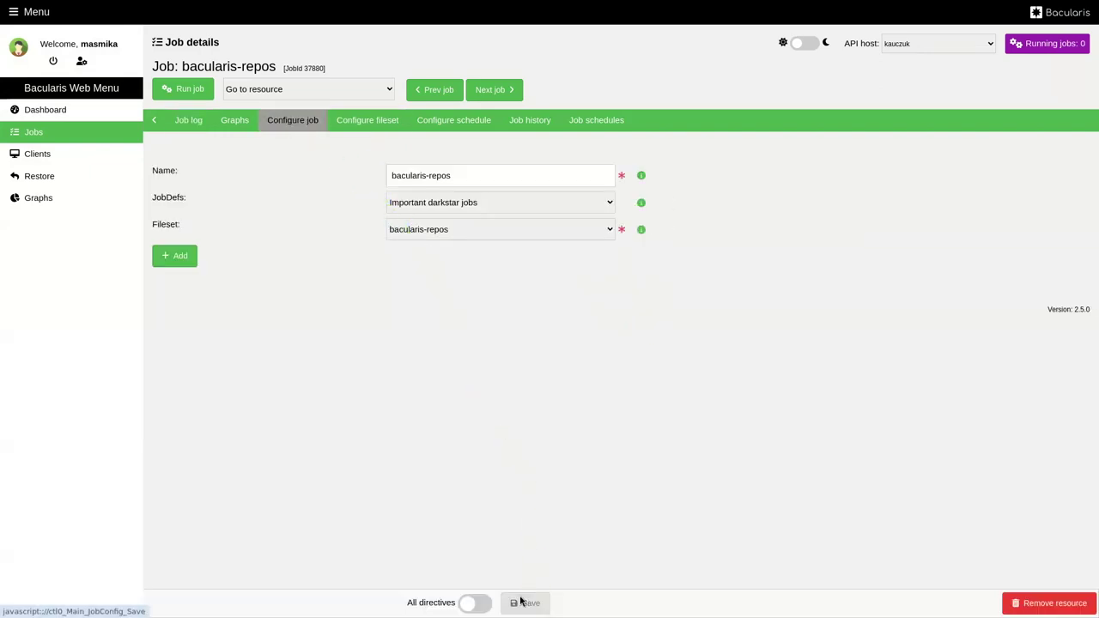